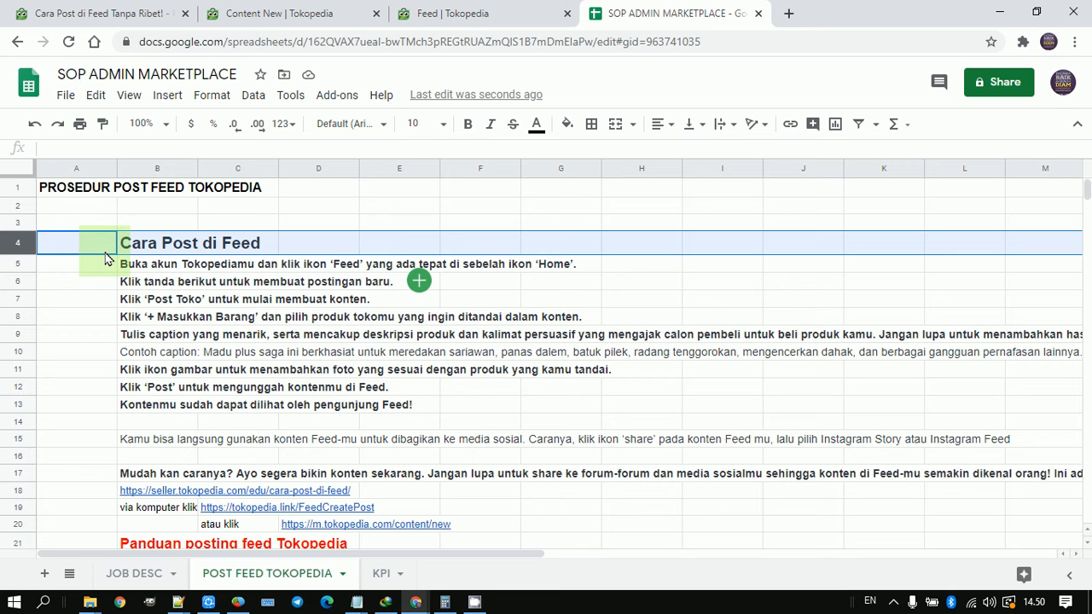
# Step: Extend the "Cara Post di Feed" heading in cell B4 to read "Cara Post di Feed Tokopedia"
pyautogui.click(168, 247)
pyautogui.doubleClick(168, 246)
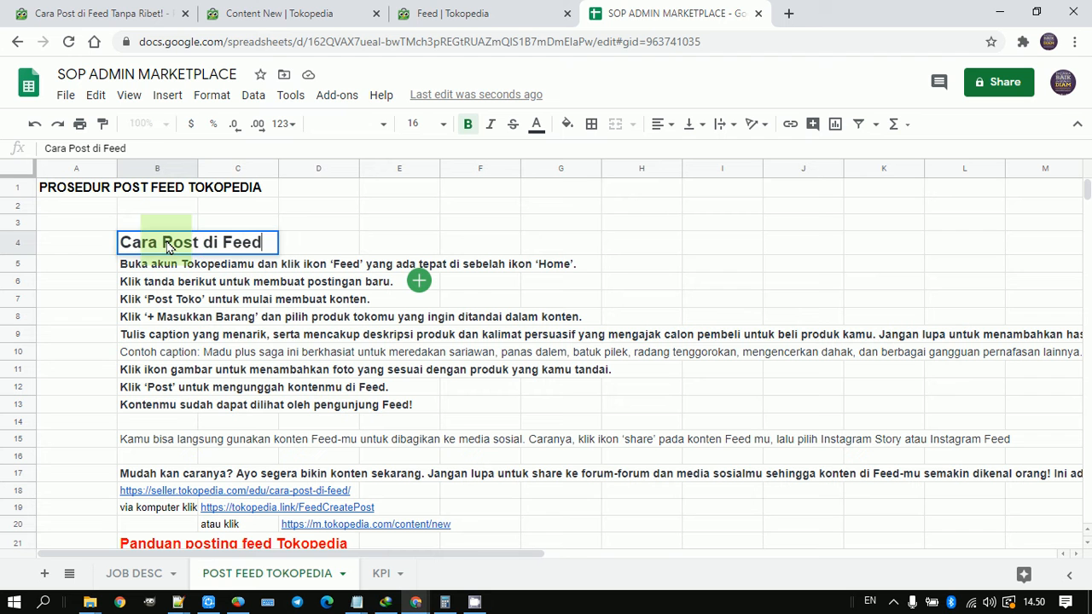
pyautogui.write('Tokopedia')
pyautogui.press('Return')
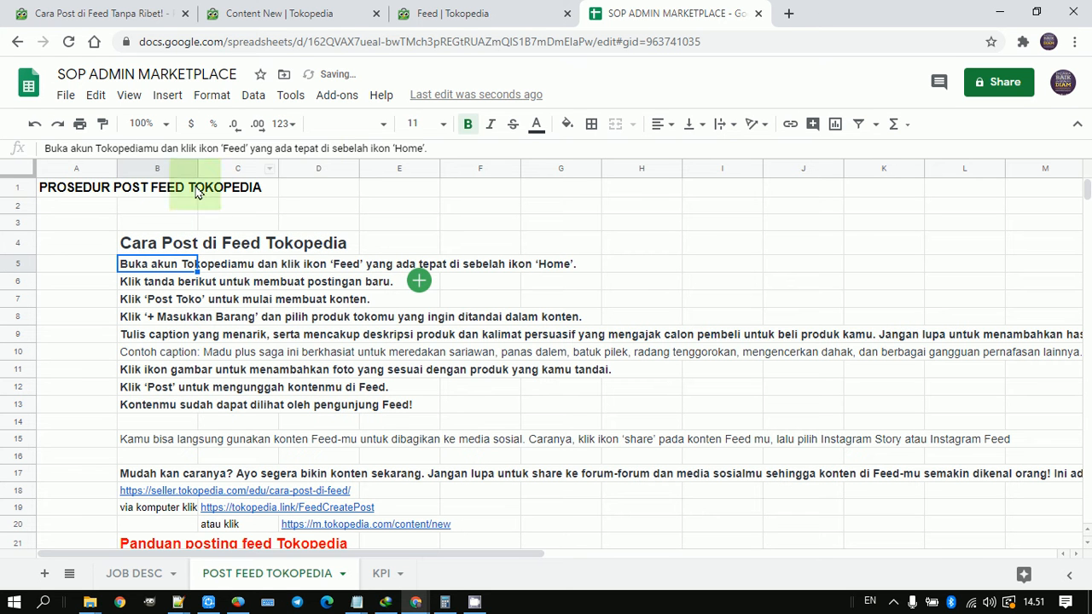
# Step: Review the sheet's title and headings, followed by each posting goal listed under "Tujuan posting feed Tokopedia" in rows 33 to 36
pyautogui.click(111, 191)
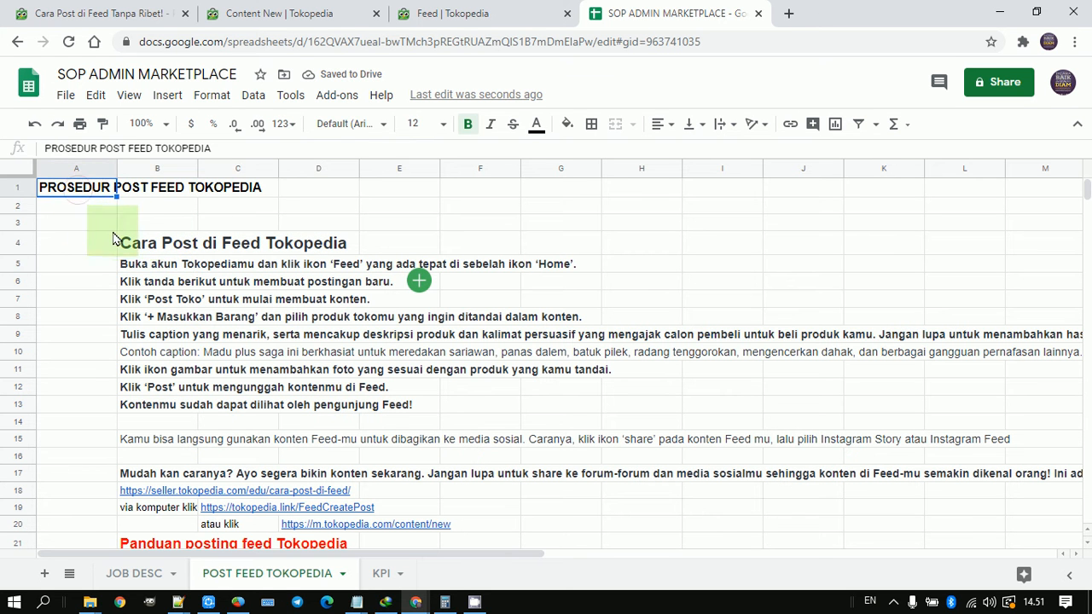
pyautogui.click(143, 246)
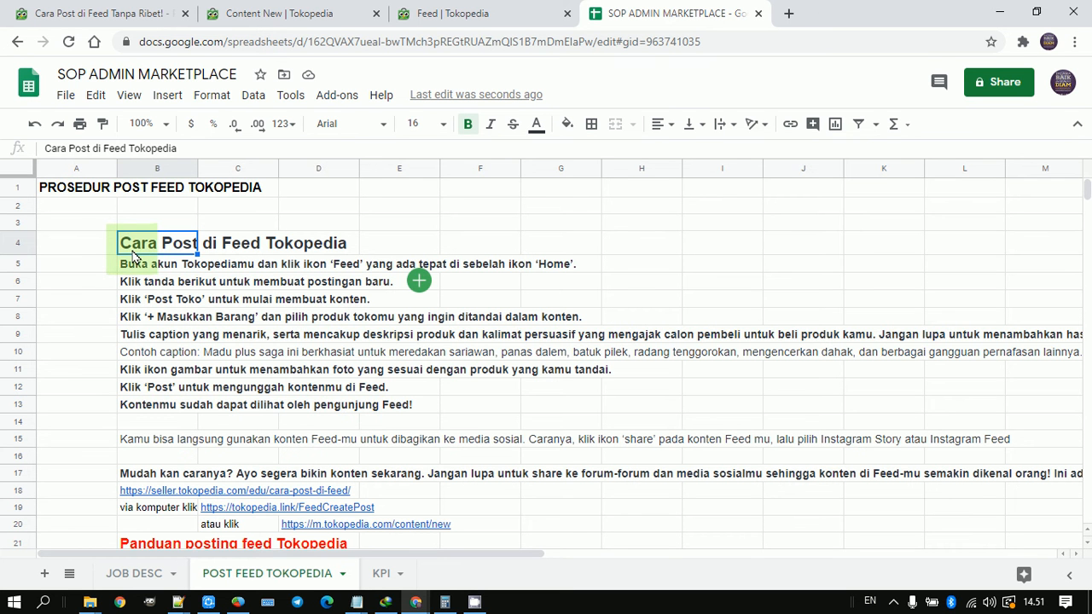
pyautogui.scroll(-5, 115, 256)
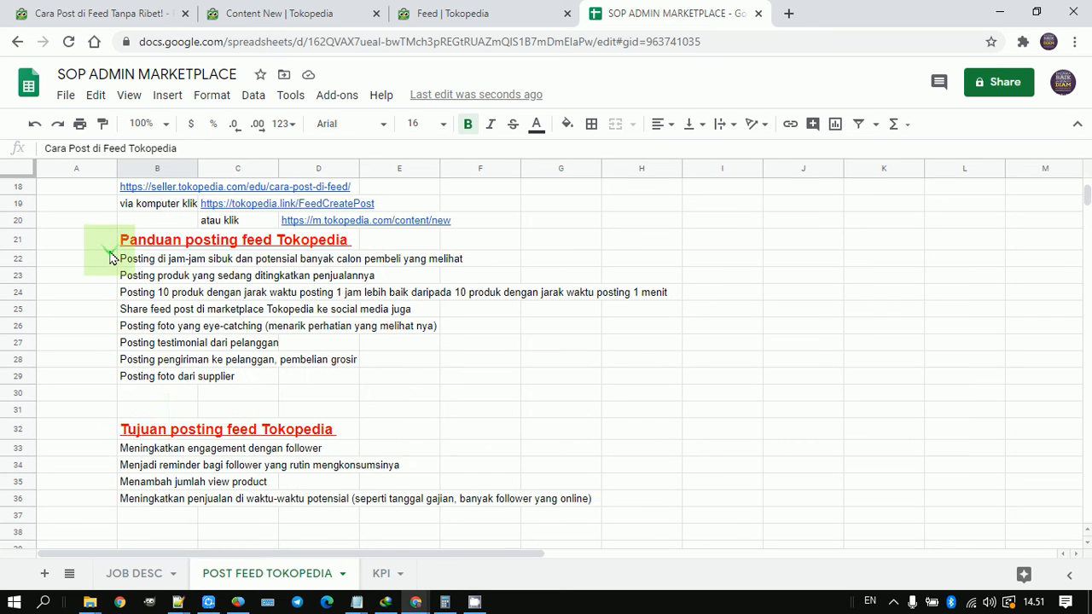
pyautogui.click(140, 431)
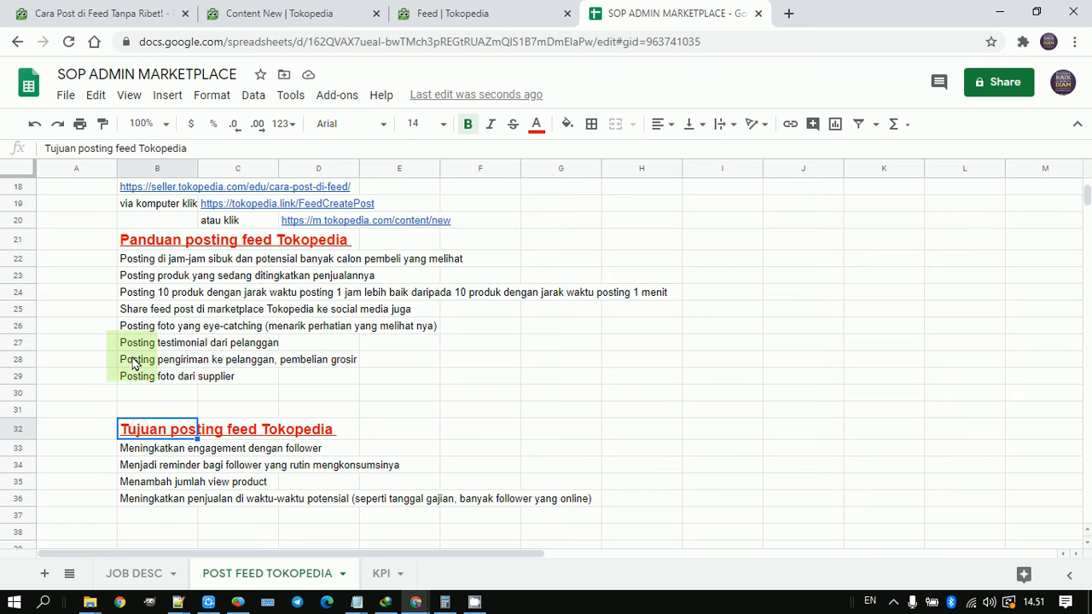
pyautogui.scroll(-1, 137, 367)
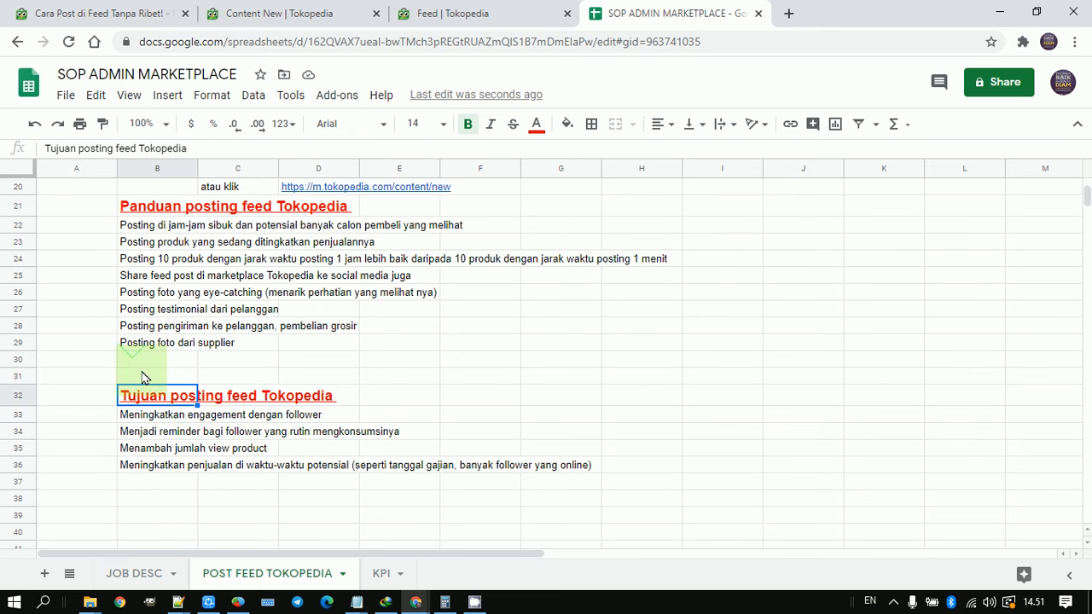
pyautogui.click(135, 419)
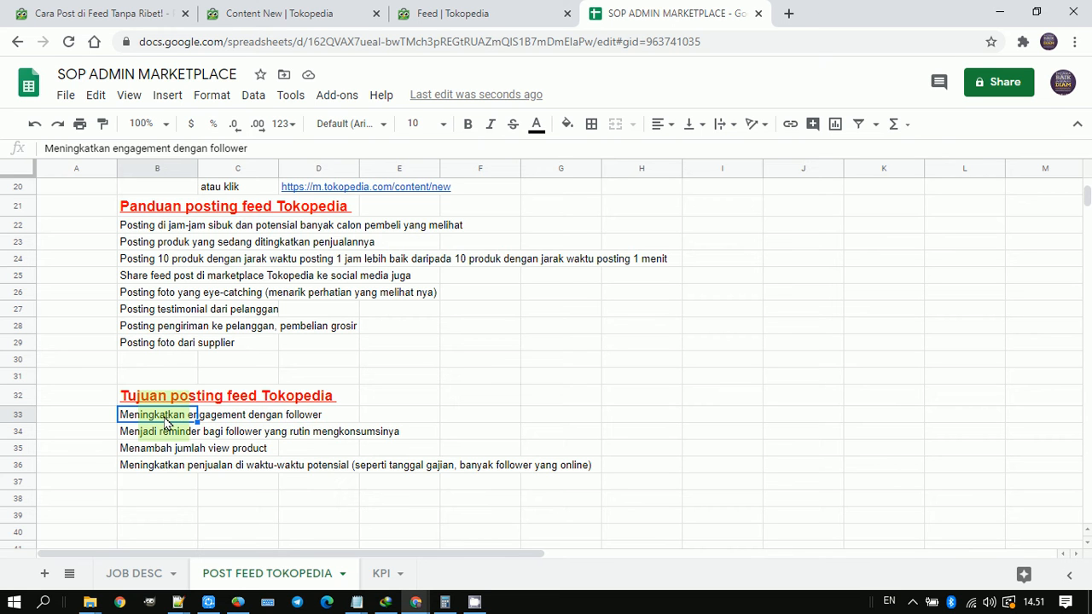
pyautogui.press('Down')
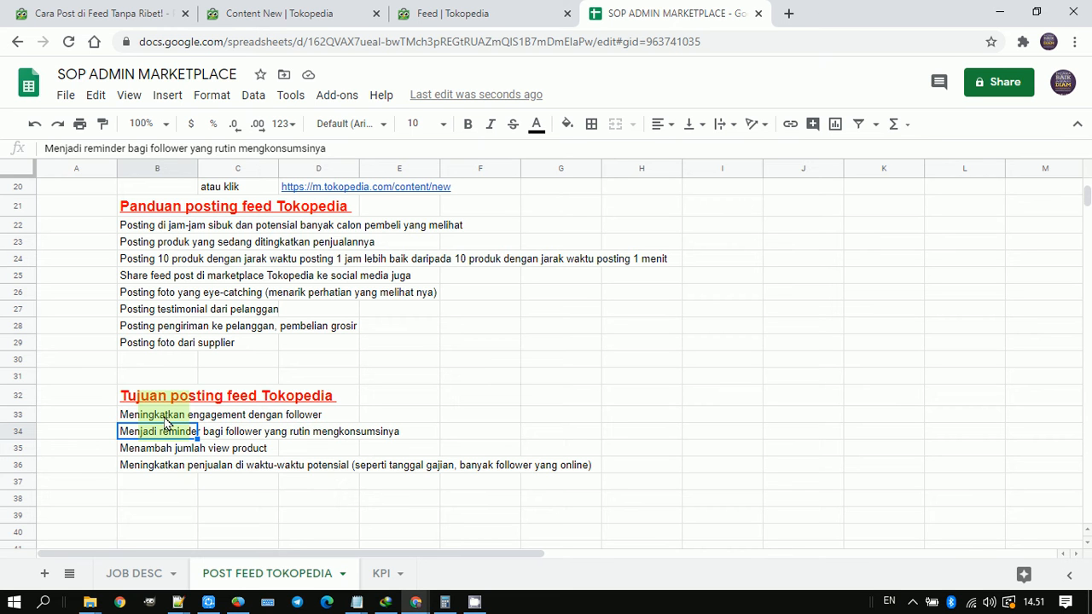
pyautogui.press('Down')
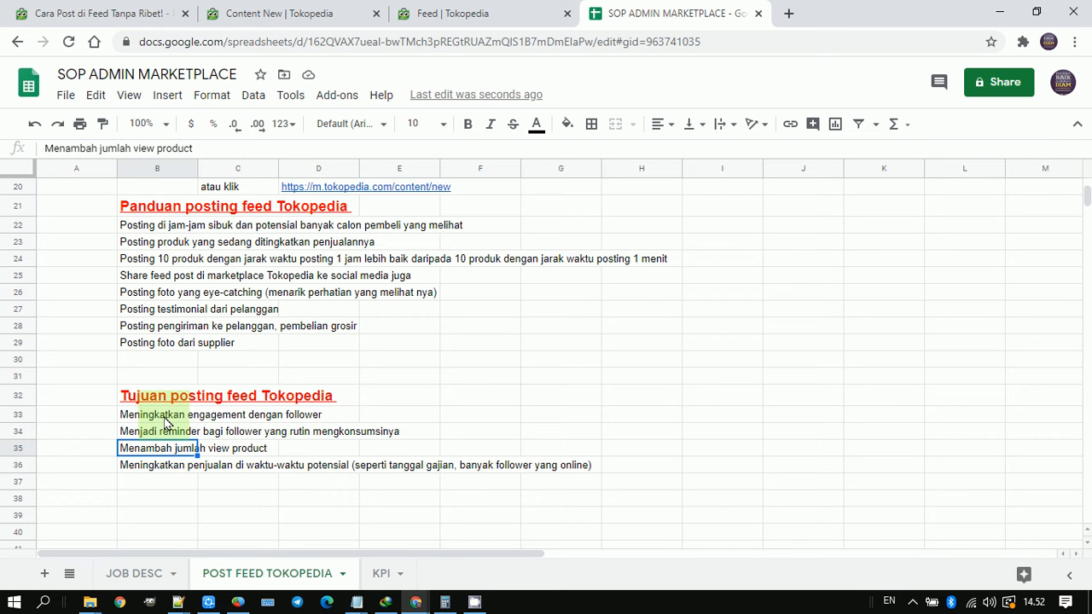
pyautogui.press('Down')
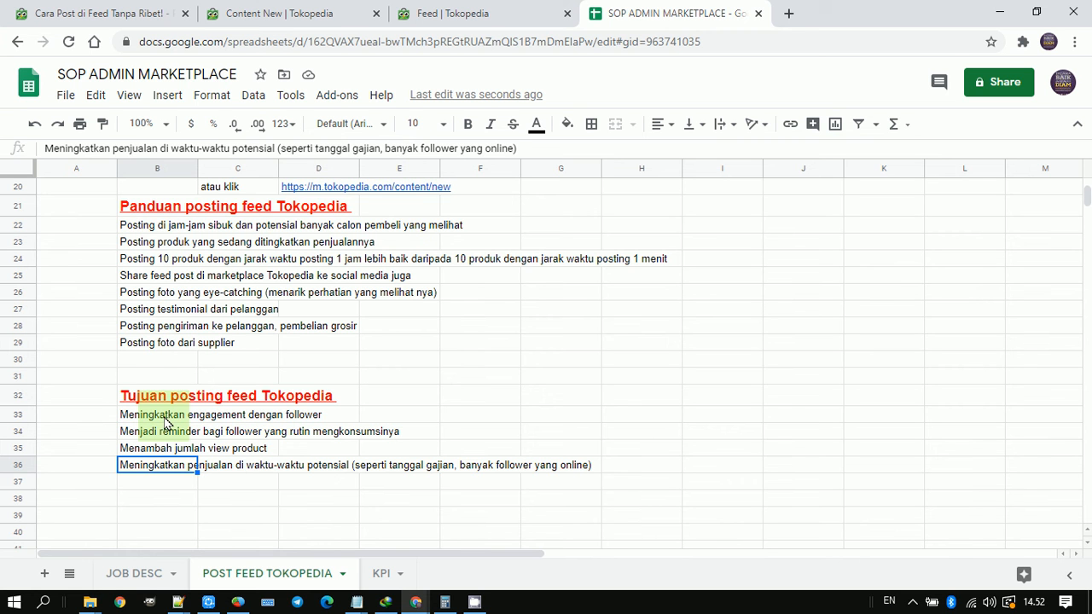
pyautogui.press('Return')
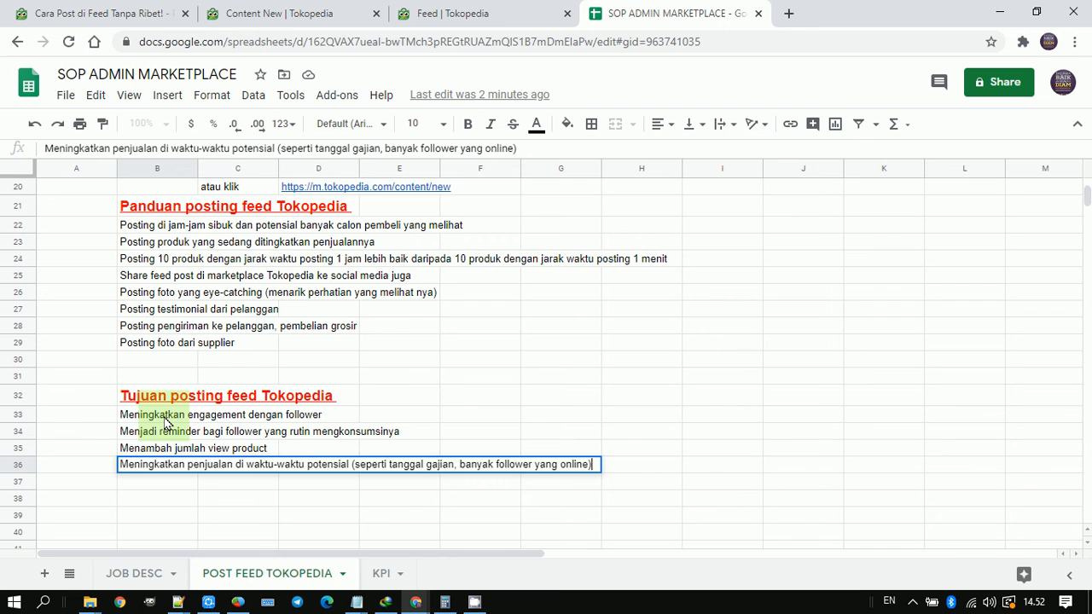
pyautogui.press('Return')
# Step: Go through the guidelines on posting time, product choice and posting interval under "Panduan posting feed Tokopedia" in rows 22 to 24
pyautogui.scroll(3, 167, 423)
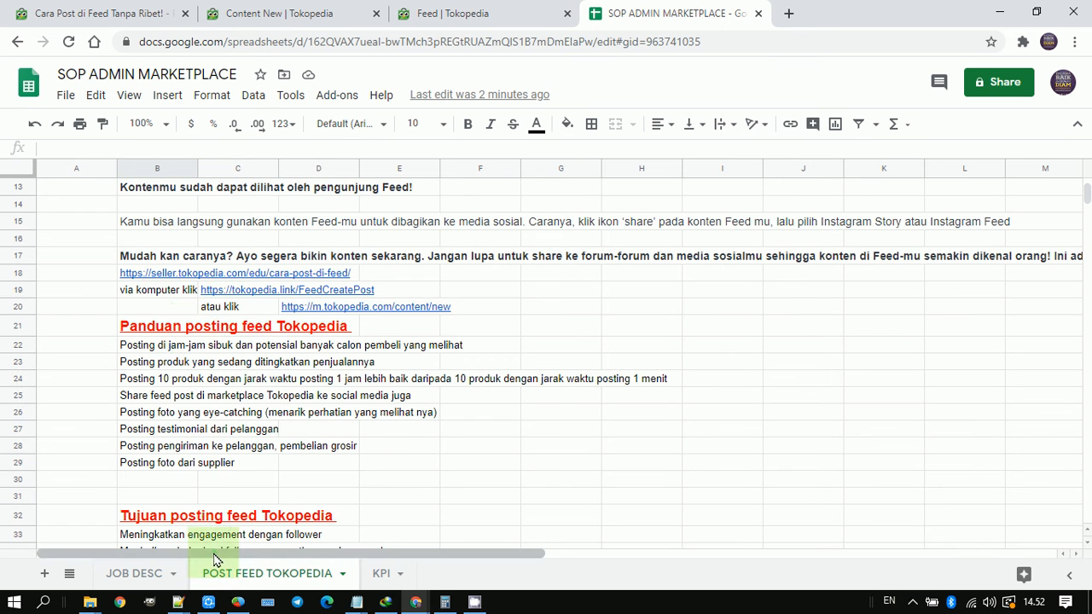
pyautogui.click(145, 331)
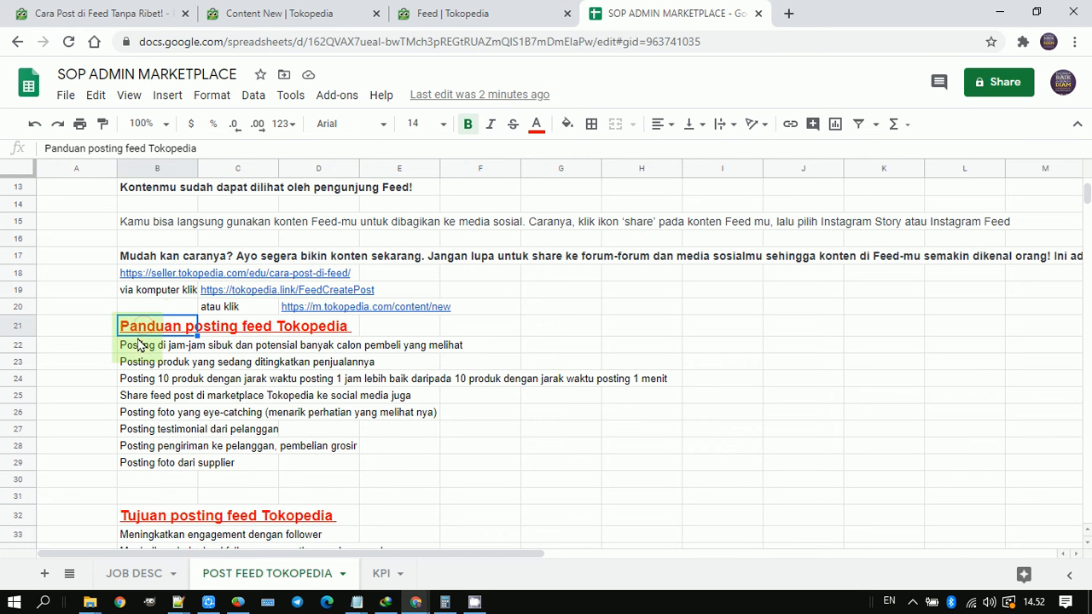
pyautogui.click(142, 345)
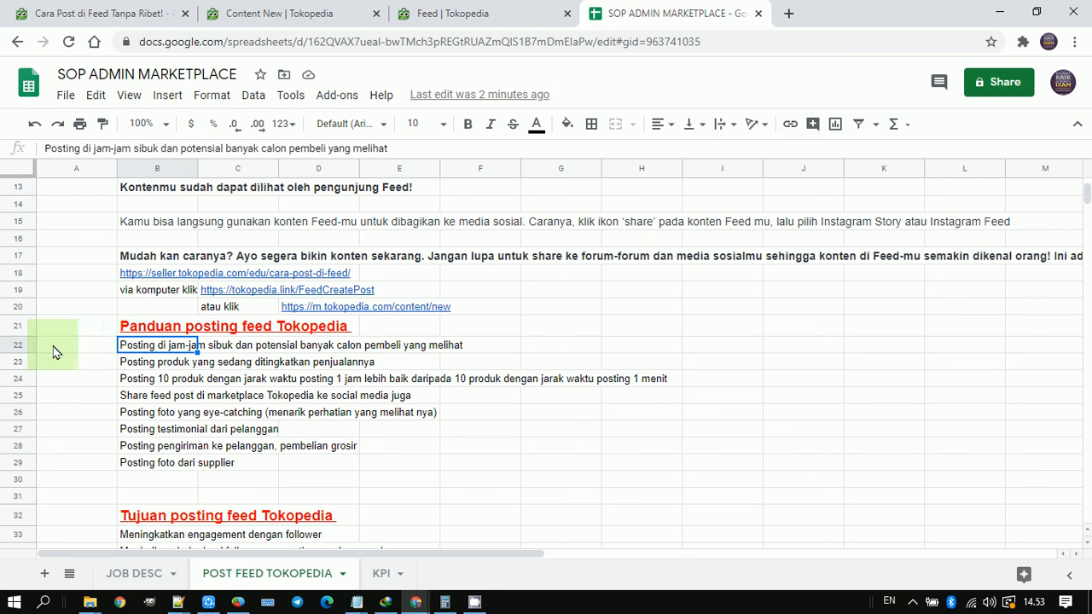
pyautogui.click(18, 345)
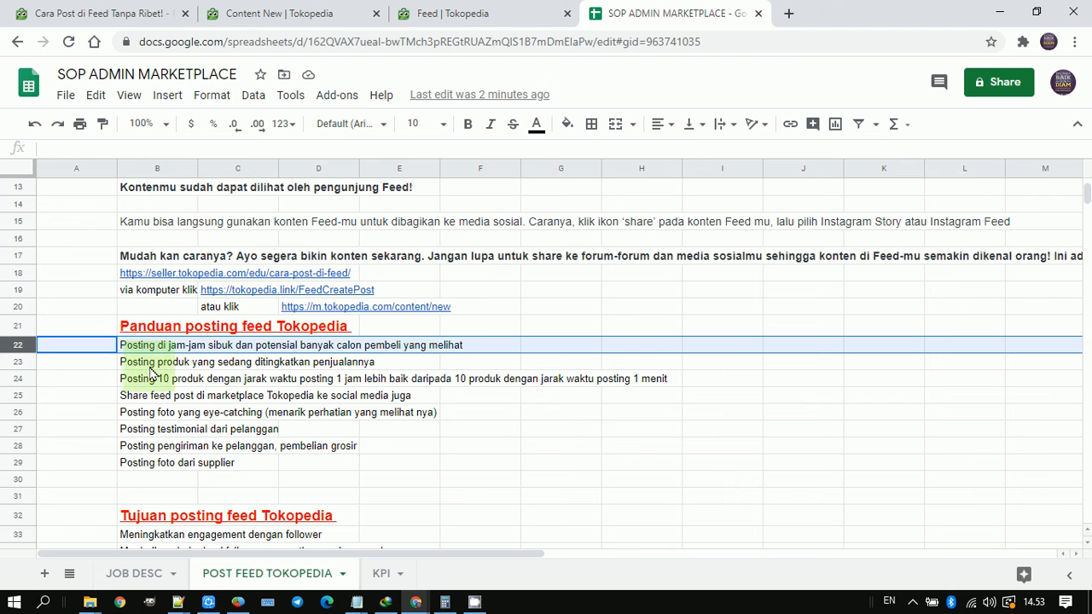
pyautogui.click(18, 362)
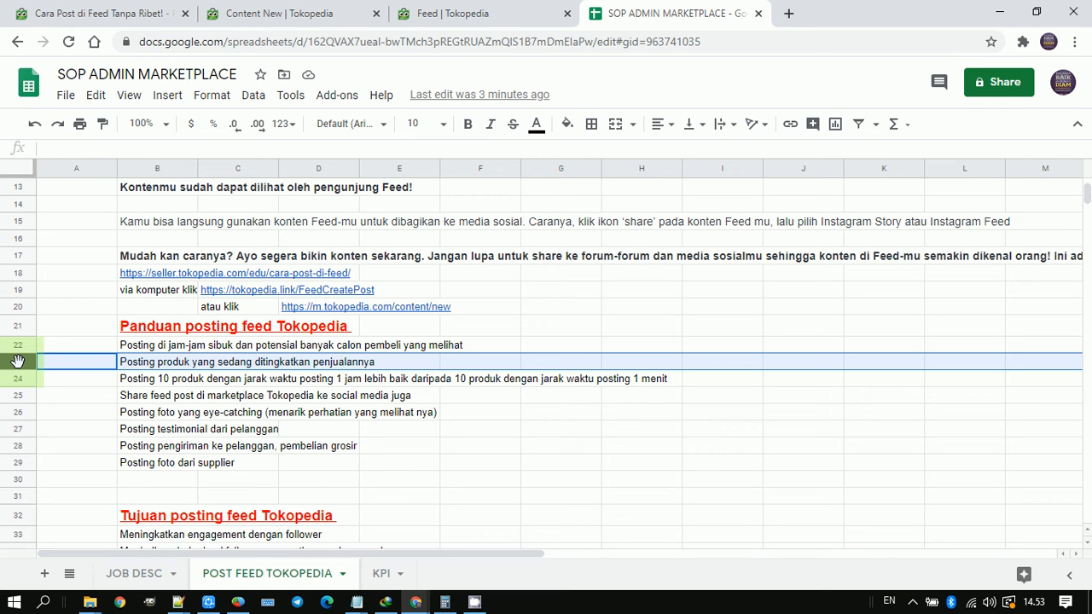
pyautogui.click(21, 379)
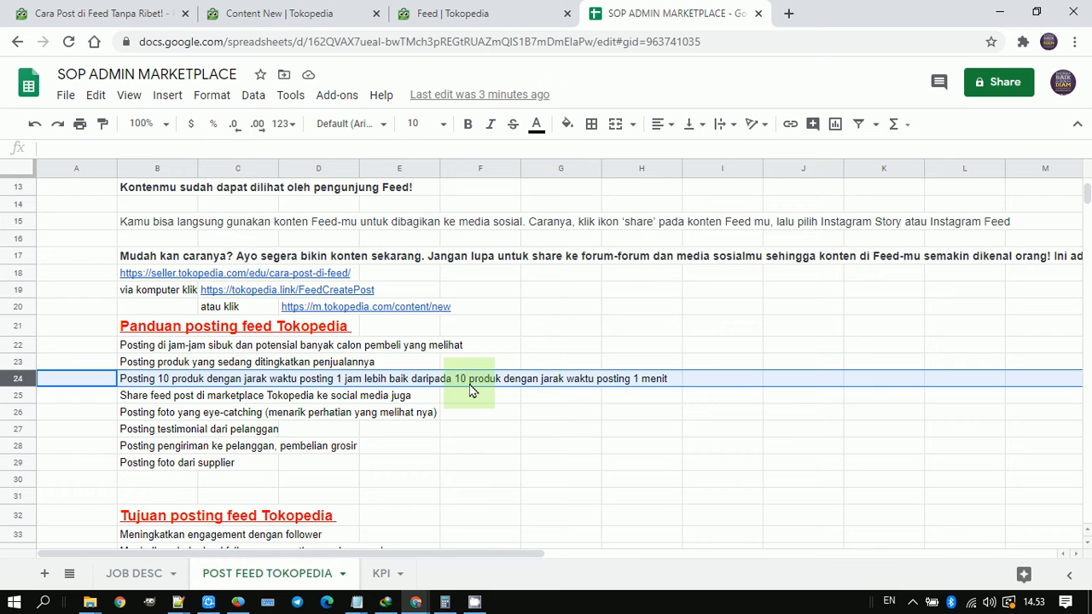
pyautogui.click(666, 384)
pyautogui.click(493, 381)
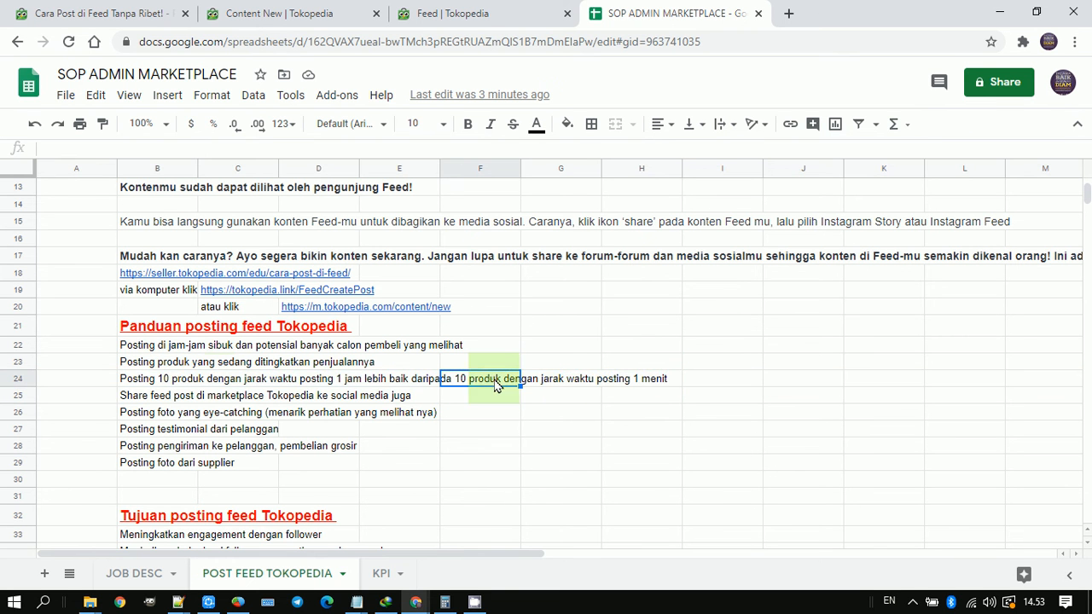
pyautogui.click(147, 384)
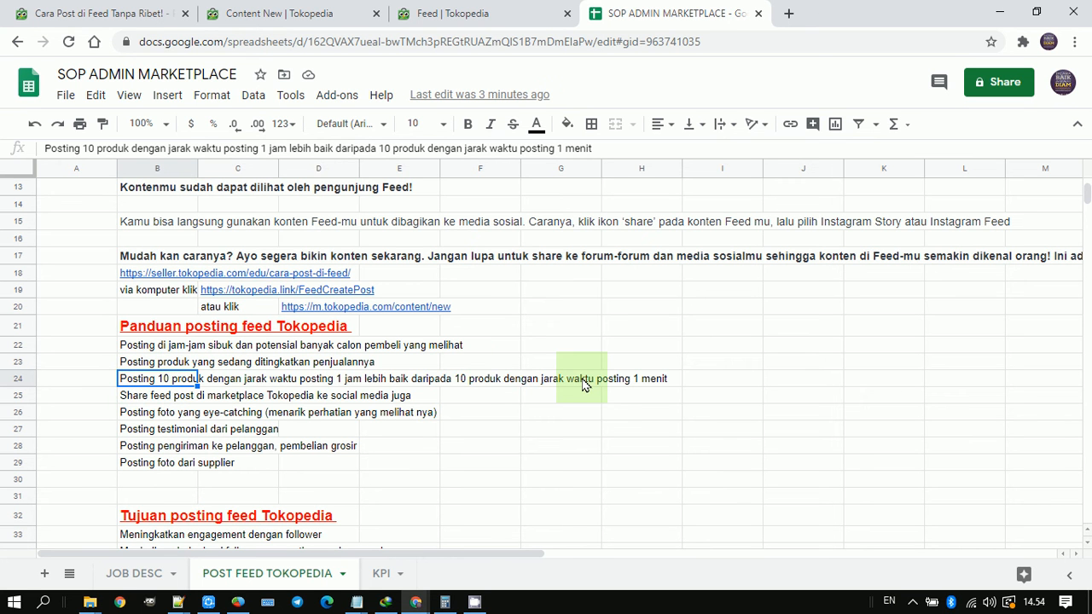
# Step: Go through the guidelines on social media sharing, eye-catching photos, testimonials, shipments and supplier photos in rows 25 to 29
pyautogui.click(128, 401)
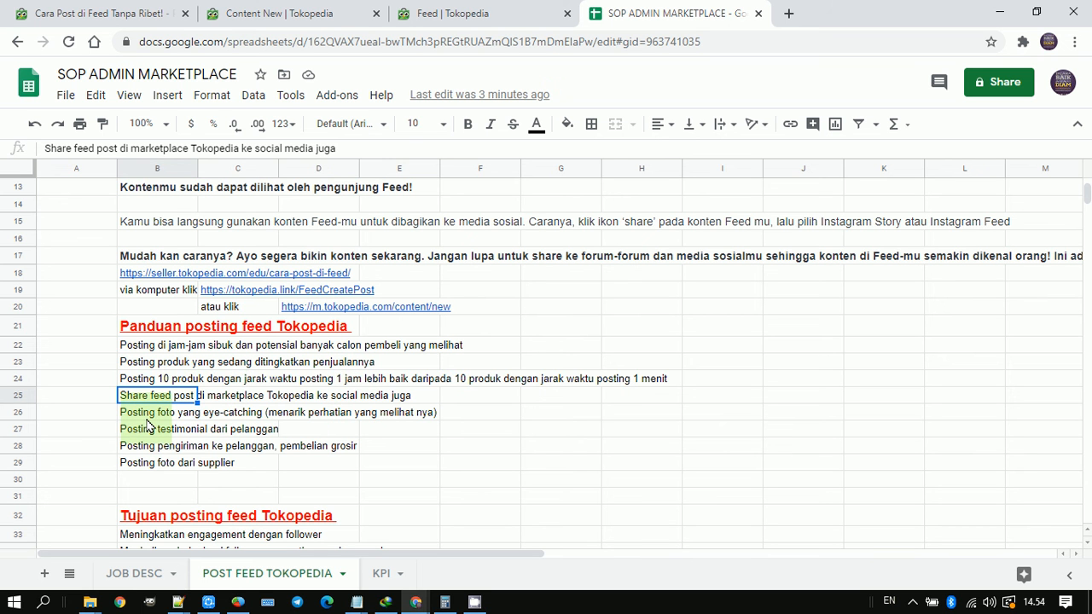
pyautogui.click(132, 520)
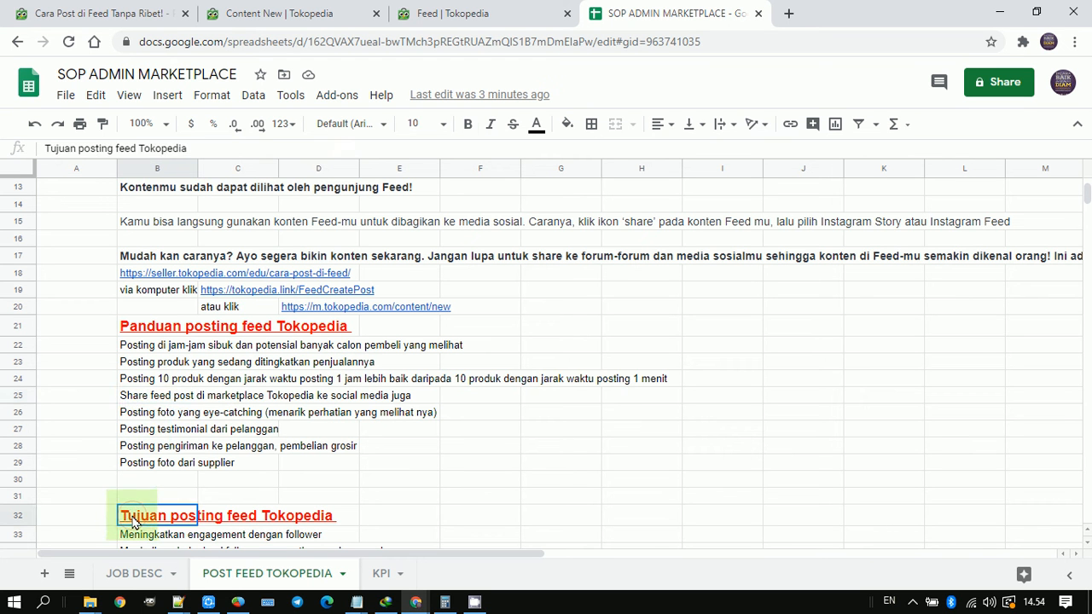
pyautogui.click(136, 396)
pyautogui.click(142, 415)
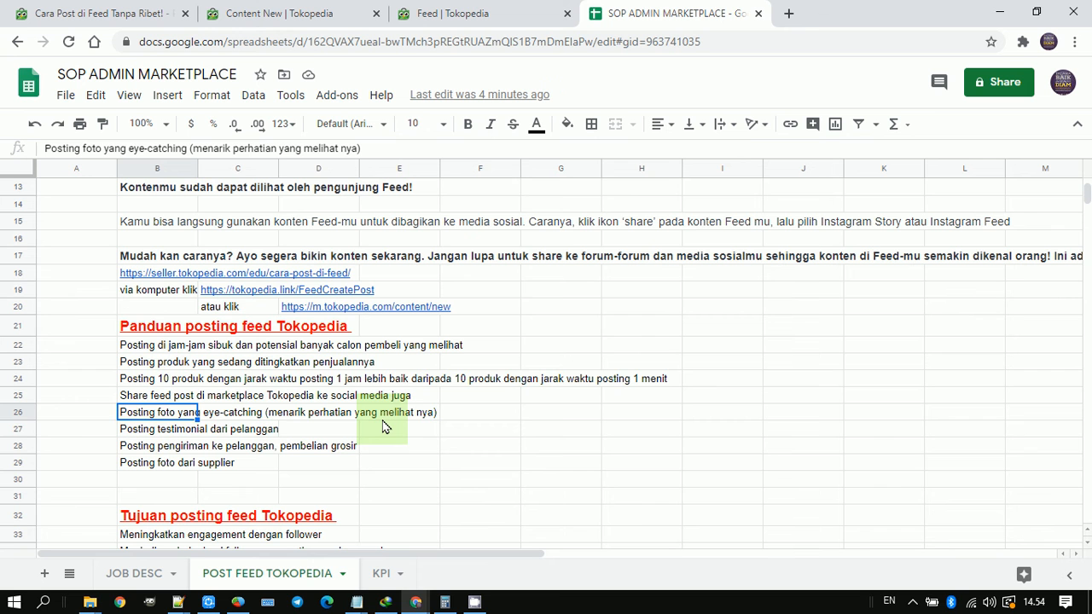
pyautogui.press('Down')
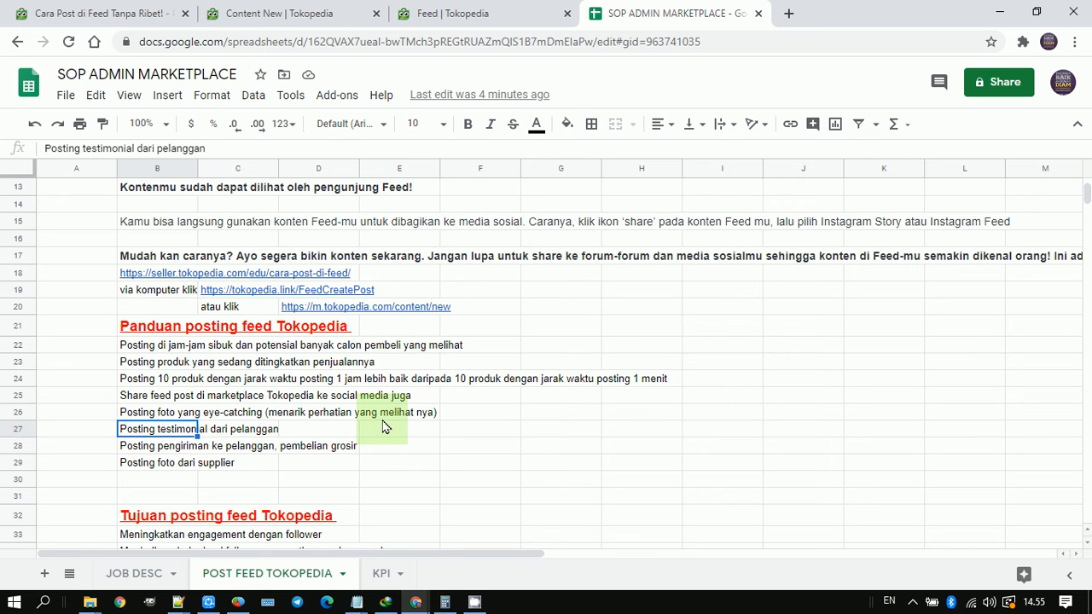
pyautogui.press('Left')
pyautogui.press('Right')
pyautogui.press('Down')
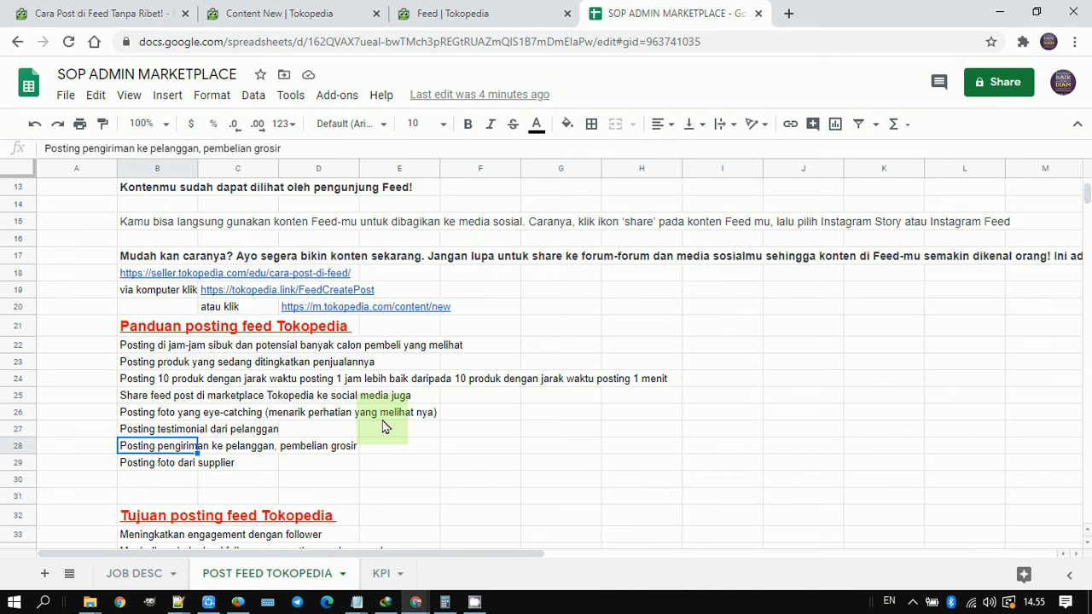
pyautogui.press('Down')
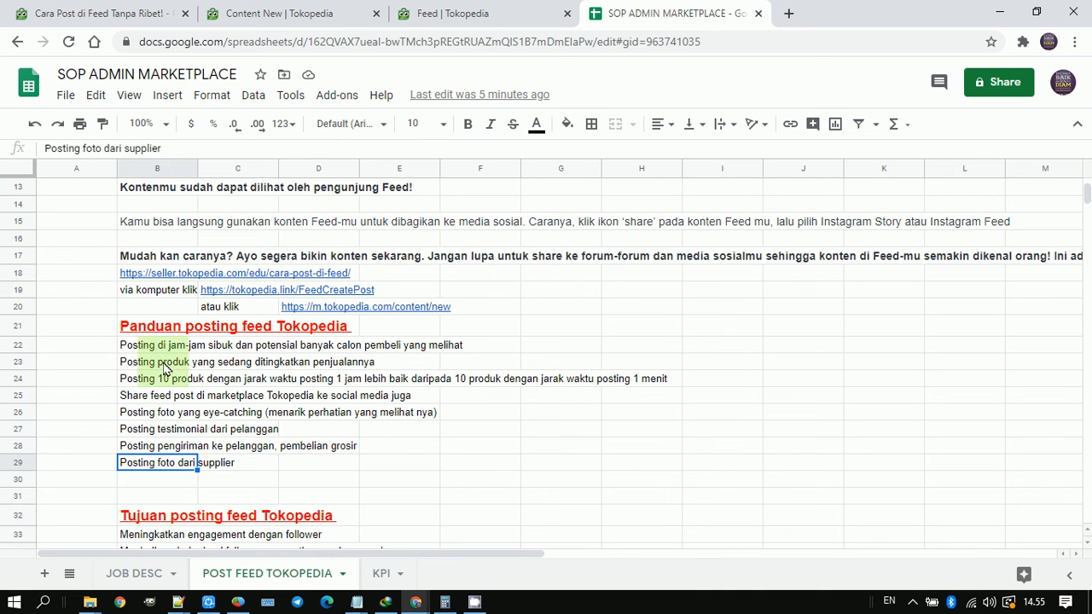
pyautogui.click(137, 414)
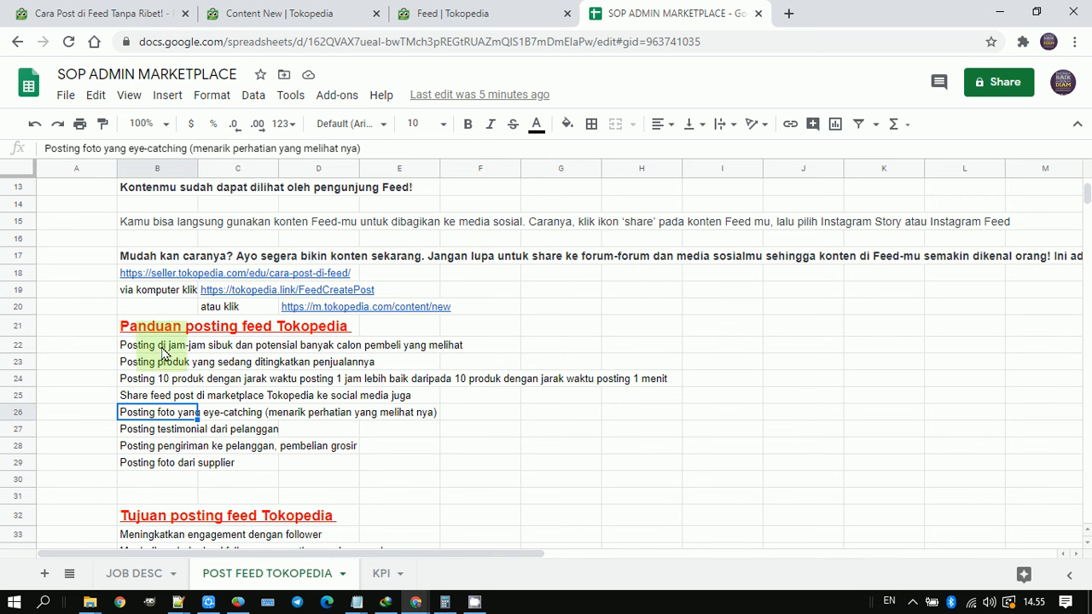
# Step: Return to the first instruction under "Cara Post di Feed Tokopedia" and switch to the Tokopedia seller education article on posting to Feed
pyautogui.scroll(-3, 169, 361)
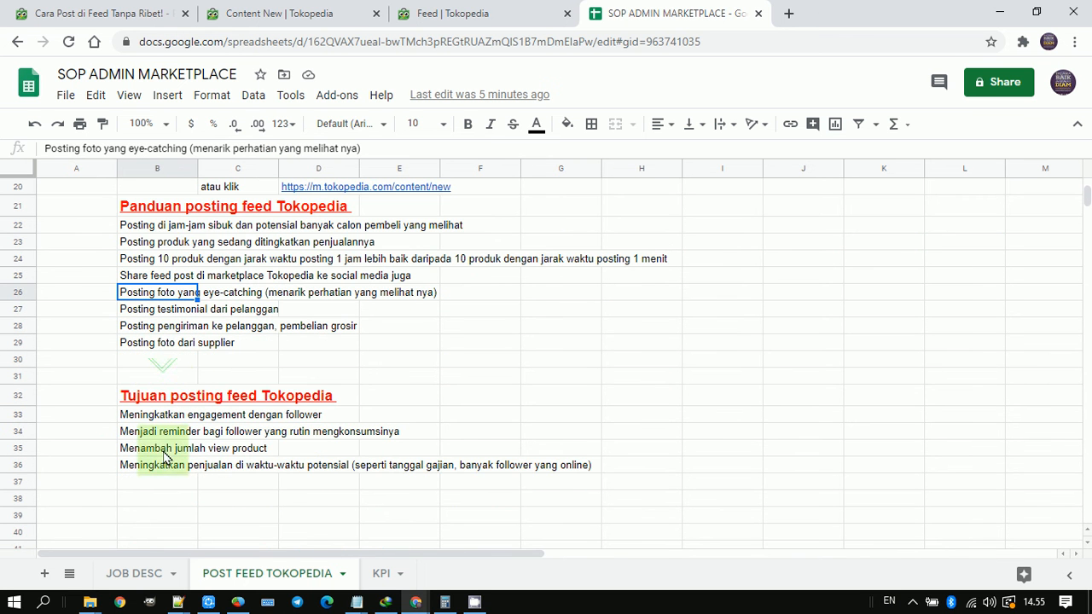
pyautogui.click(145, 450)
pyautogui.scroll(6, 145, 456)
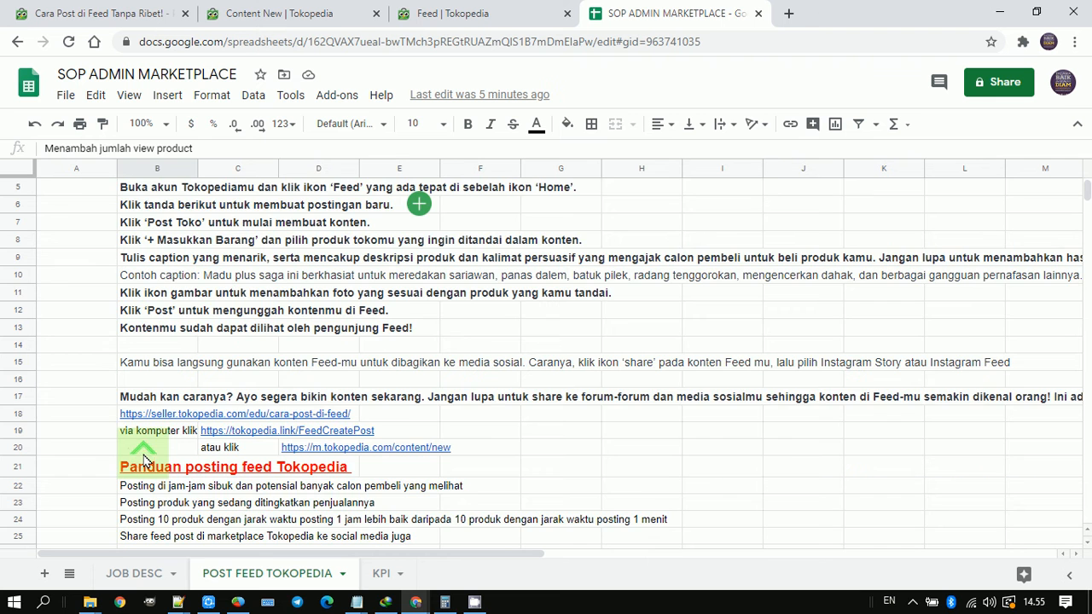
pyautogui.scroll(-1, 111, 426)
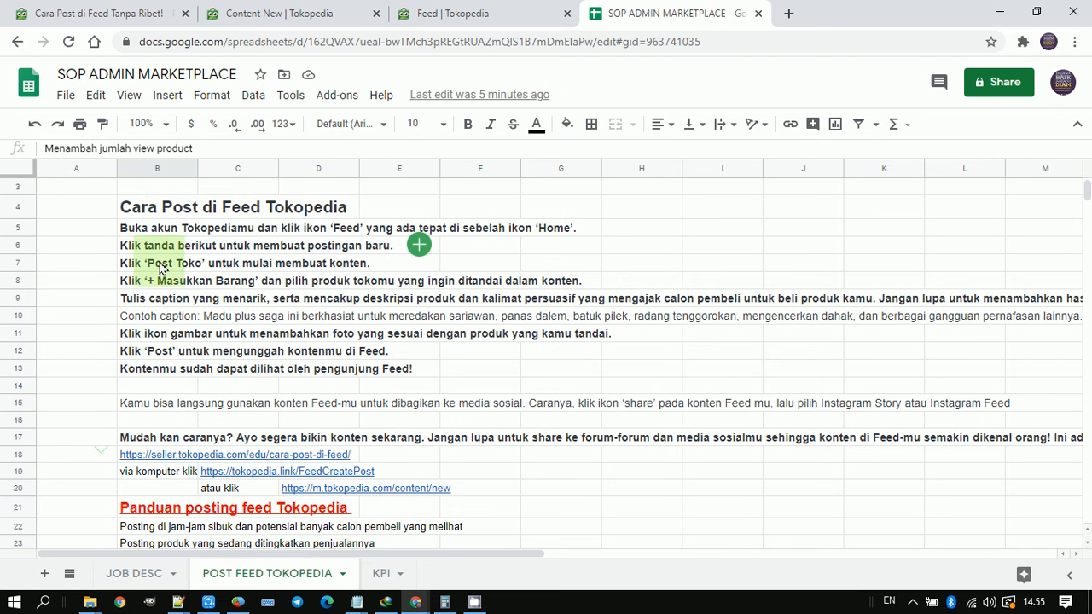
pyautogui.click(174, 212)
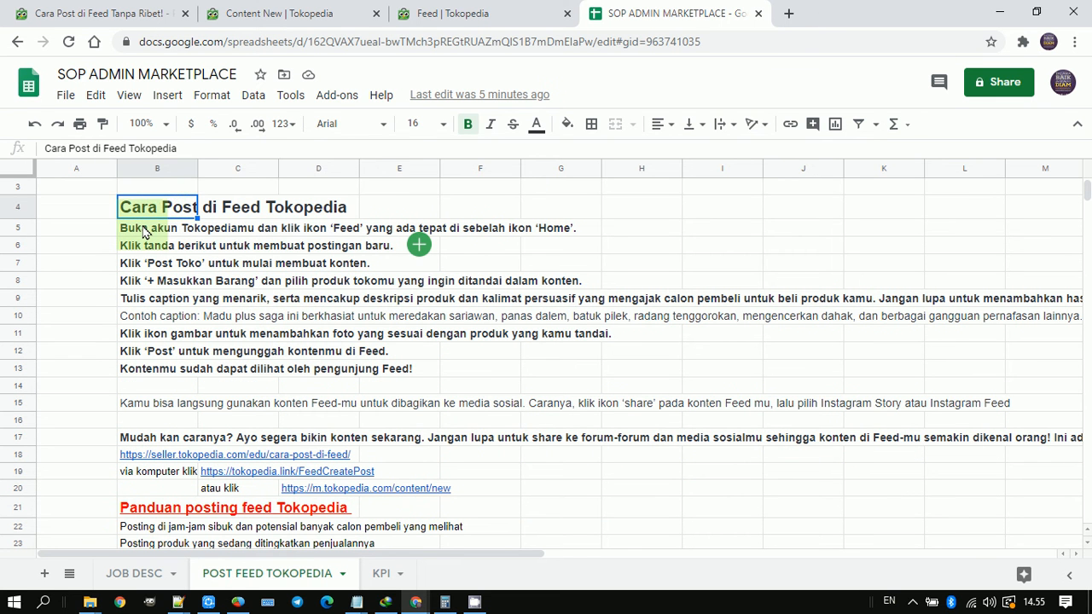
pyautogui.click(193, 230)
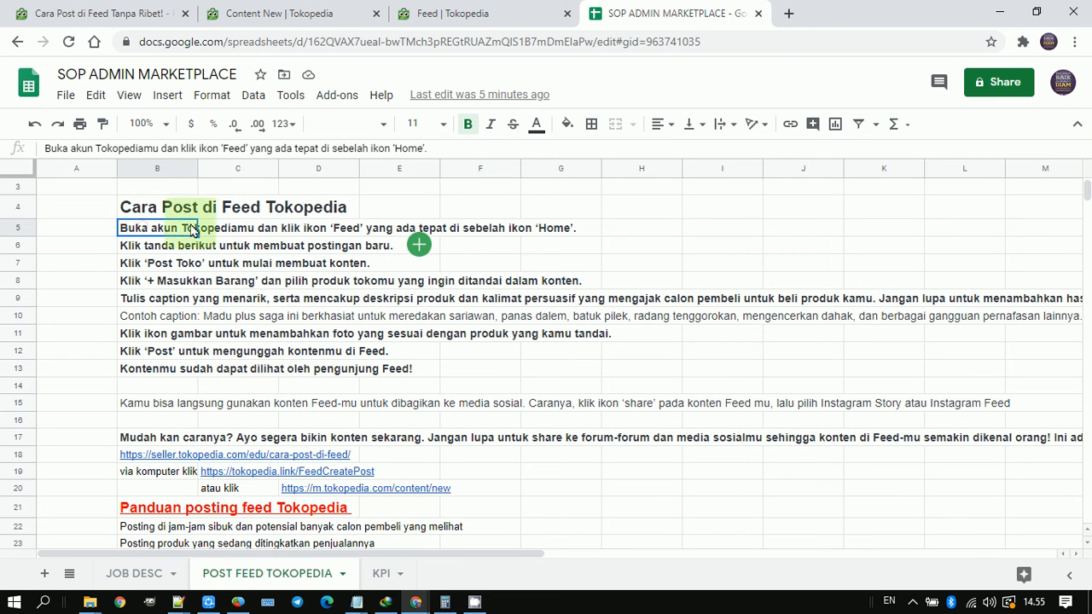
pyautogui.click(26, 210)
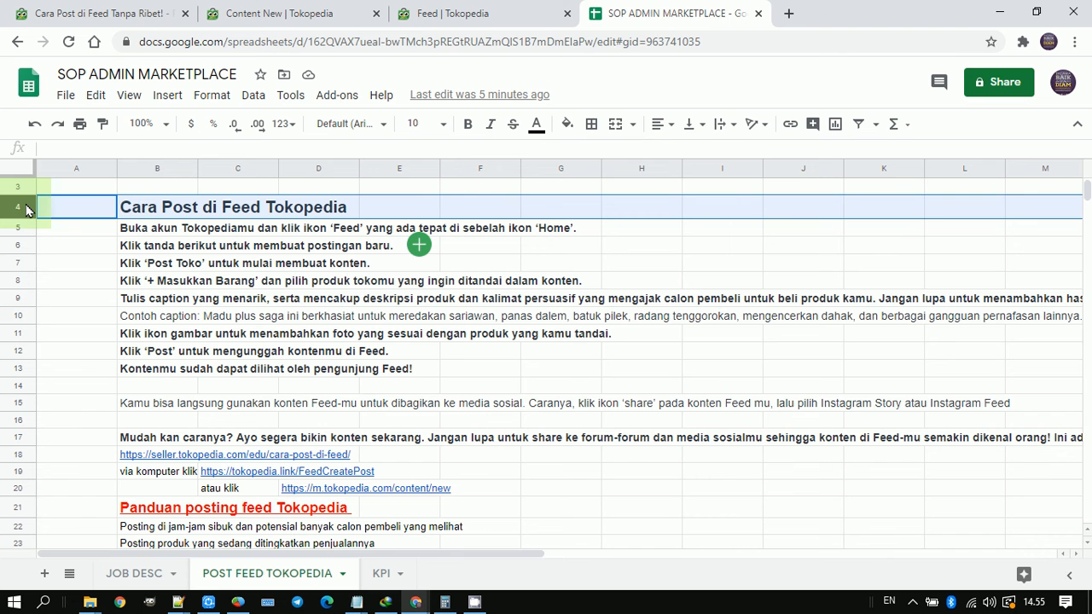
pyautogui.click(146, 233)
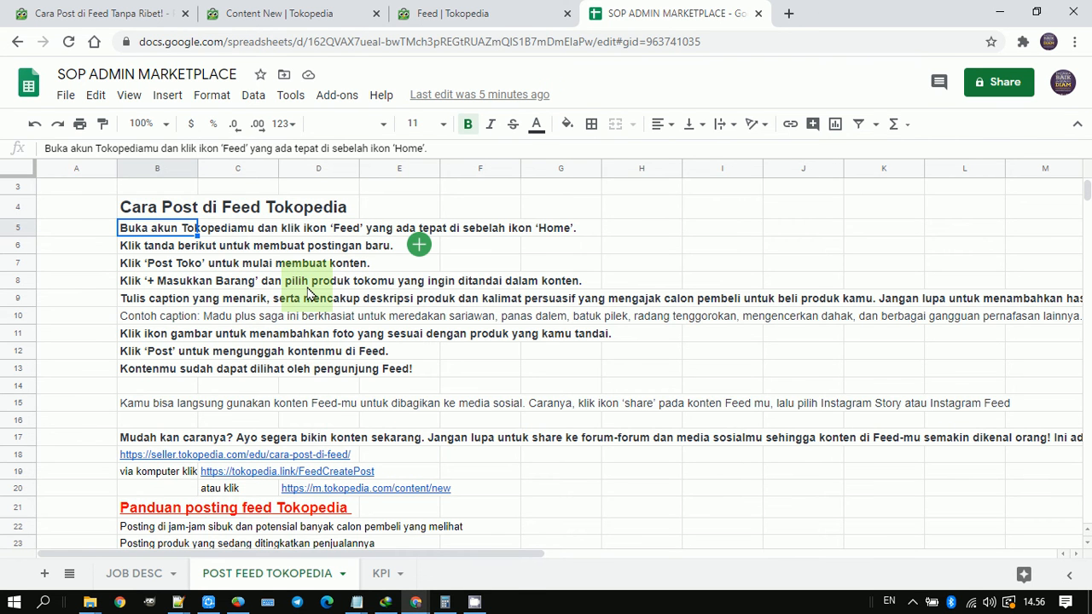
pyautogui.hotkey('ctrl', '1')
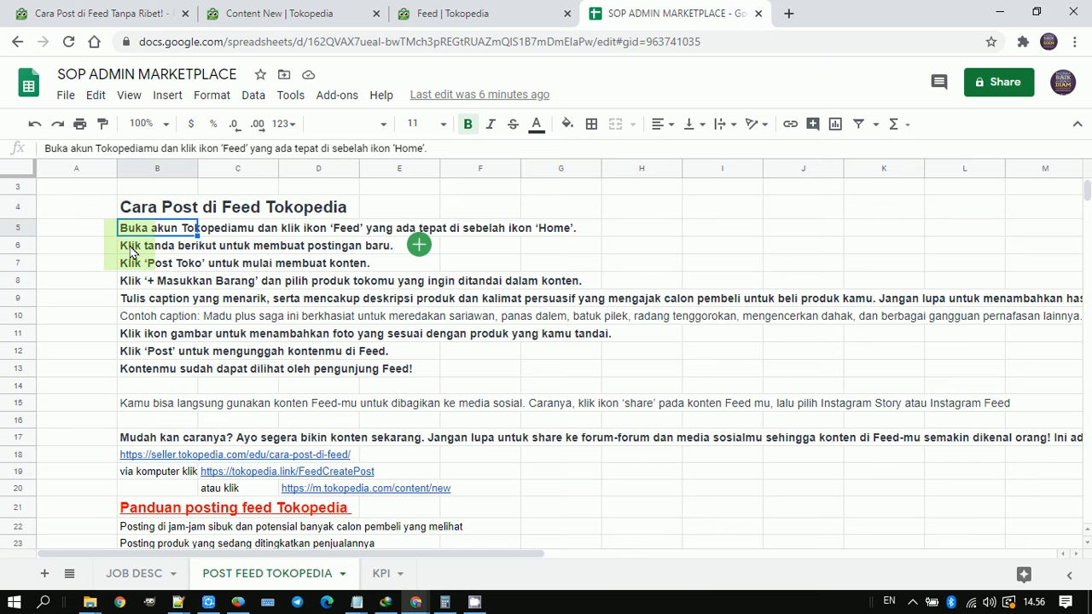
# Step: Return to the SOP spreadsheet and go through the new-post, 'Post Toko' and '+ Masukkan Barang' instructions in rows 6 to 8
pyautogui.click(130, 248)
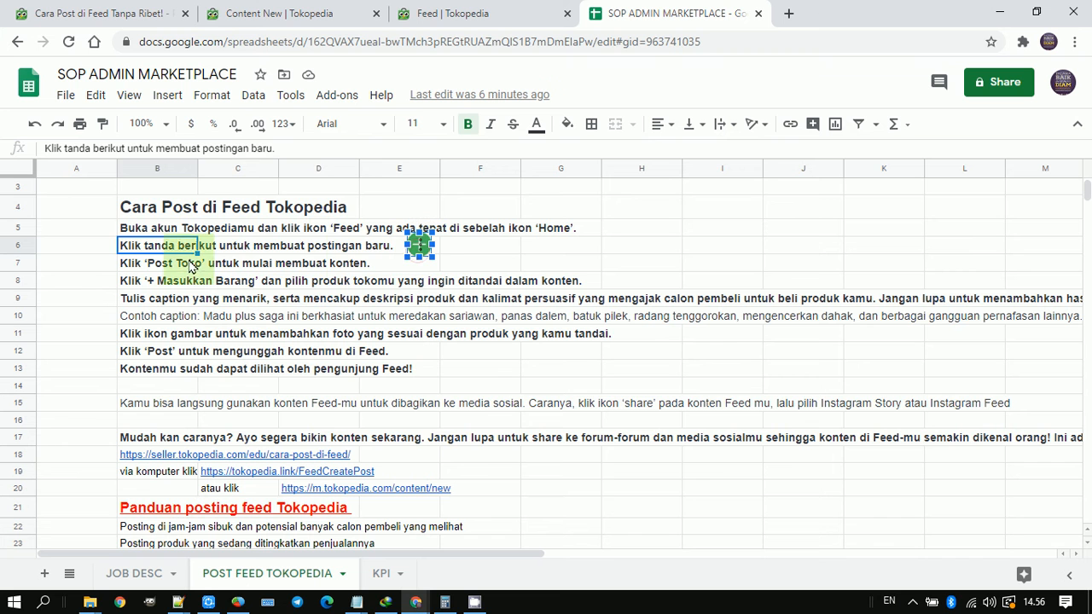
pyautogui.click(143, 266)
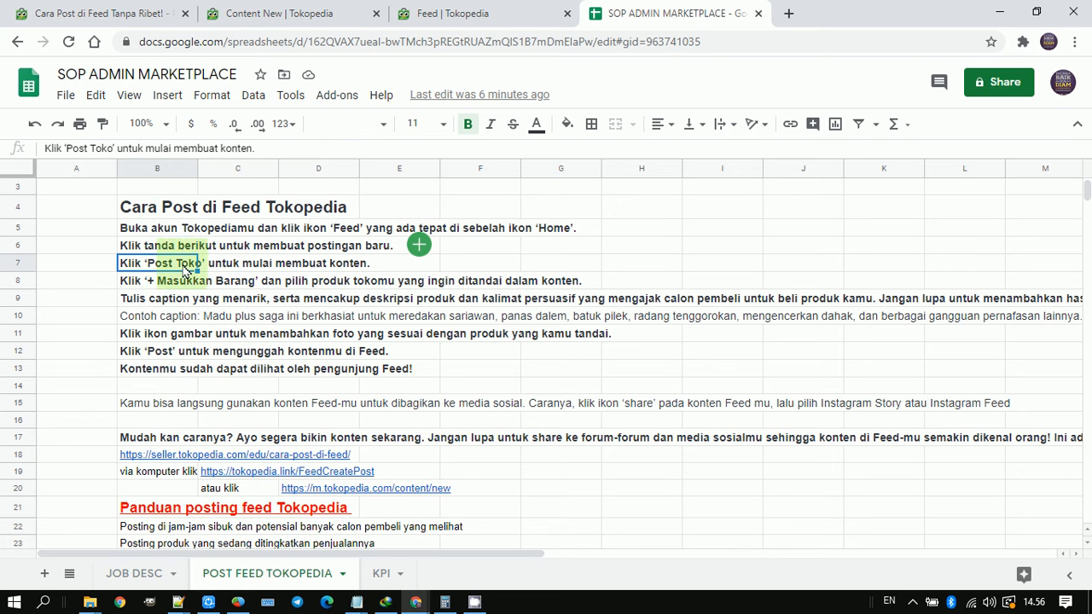
pyautogui.click(139, 283)
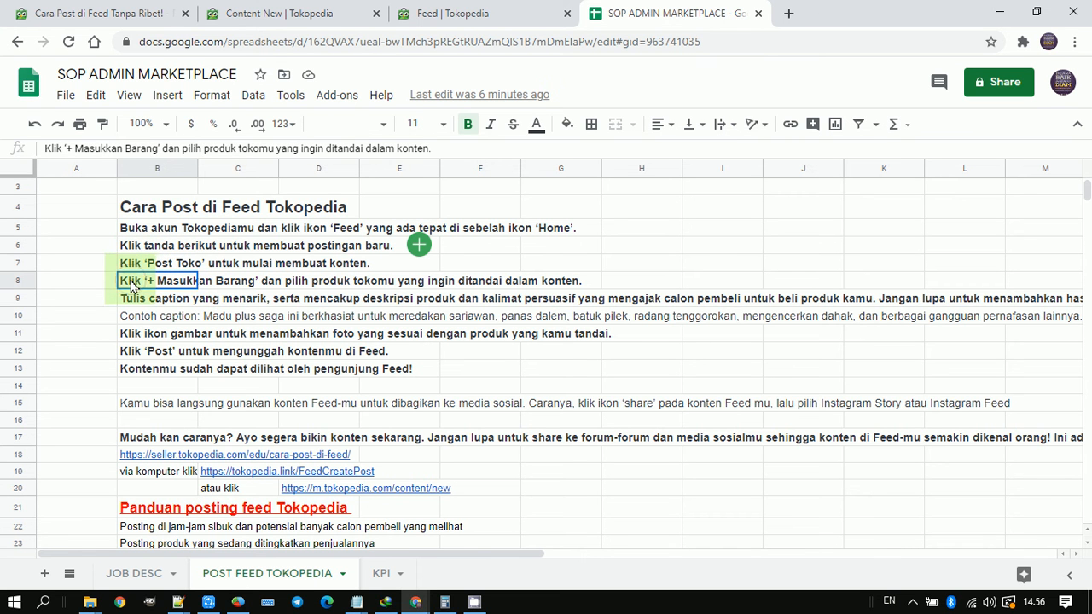
# Step: Read the caption-writing instruction in row 9 and highlight the word "hashtag" in it, leaving the text unedited
pyautogui.click(136, 301)
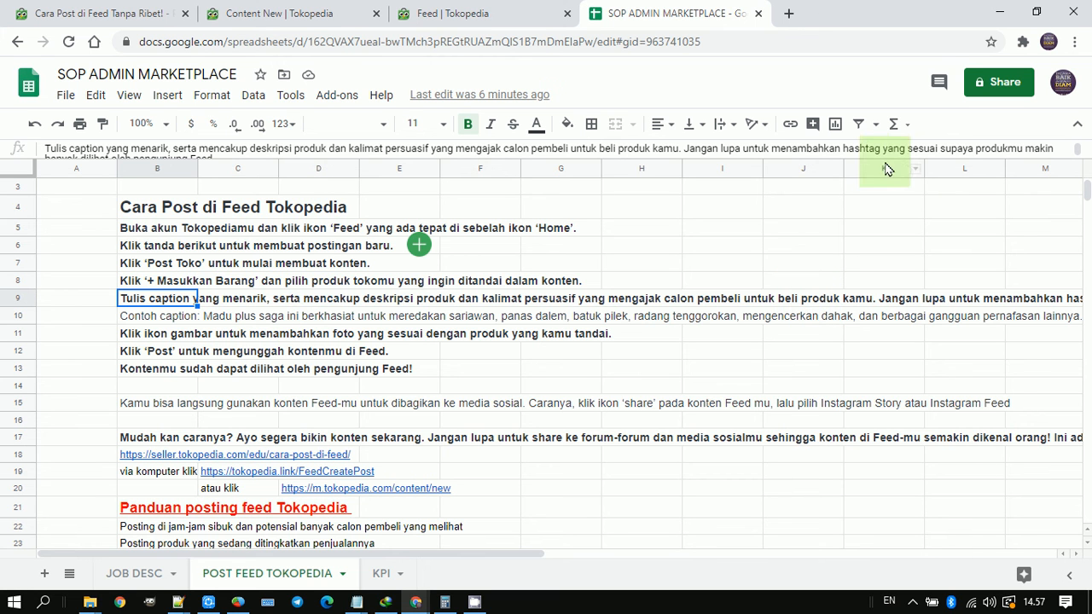
pyautogui.click(862, 147)
pyautogui.doubleClick(862, 147)
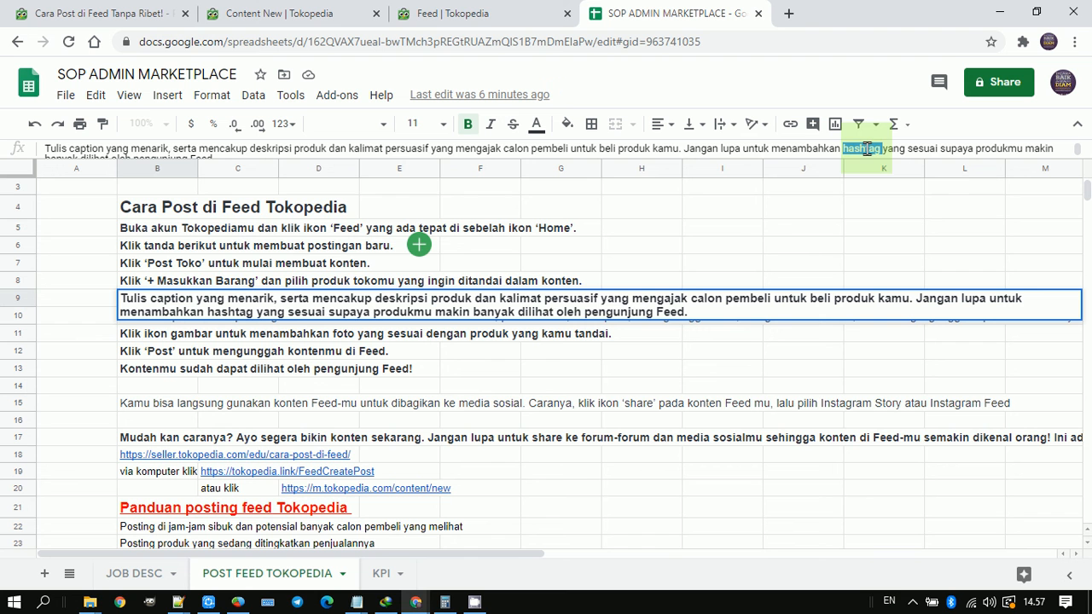
pyautogui.click(344, 311)
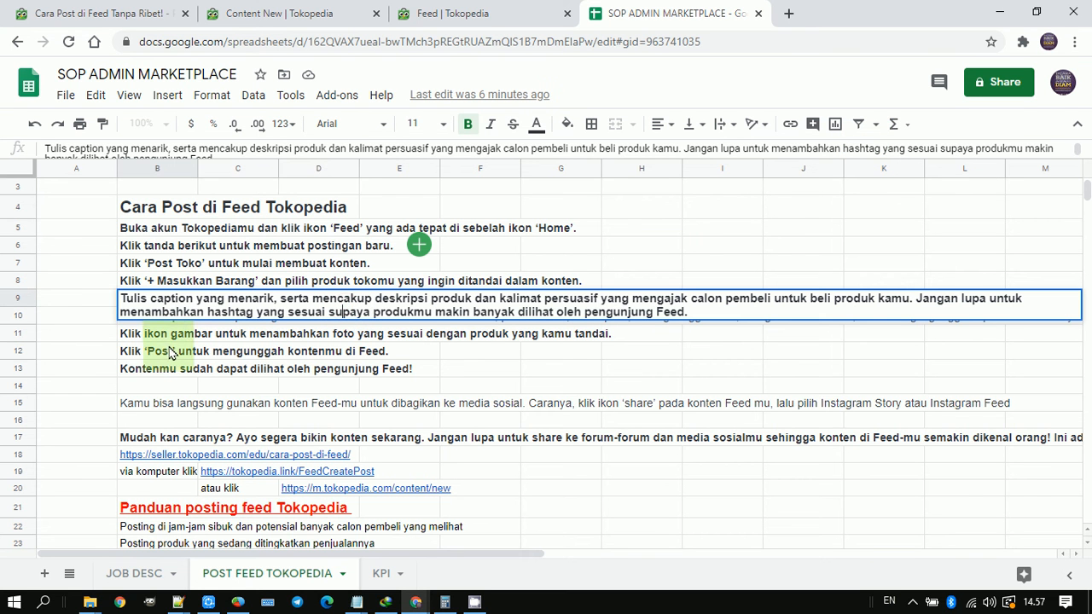
pyautogui.click(97, 318)
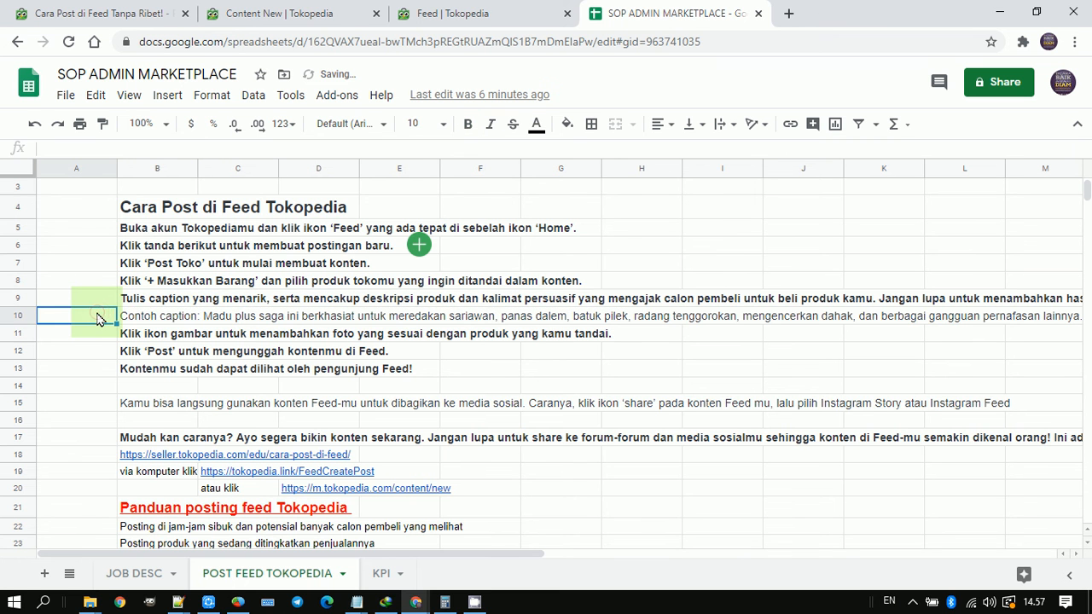
# Step: Examine the sample caption in row 10, highlighting its persuasive call to action starting at "Stok sekarang ya kak"
pyautogui.click(137, 318)
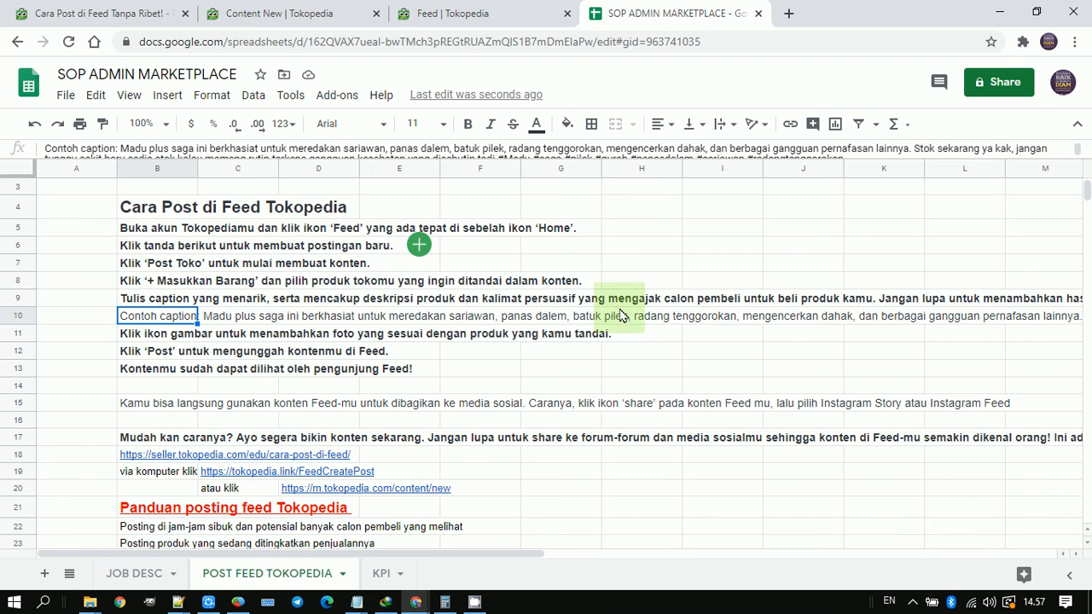
pyautogui.click(465, 150)
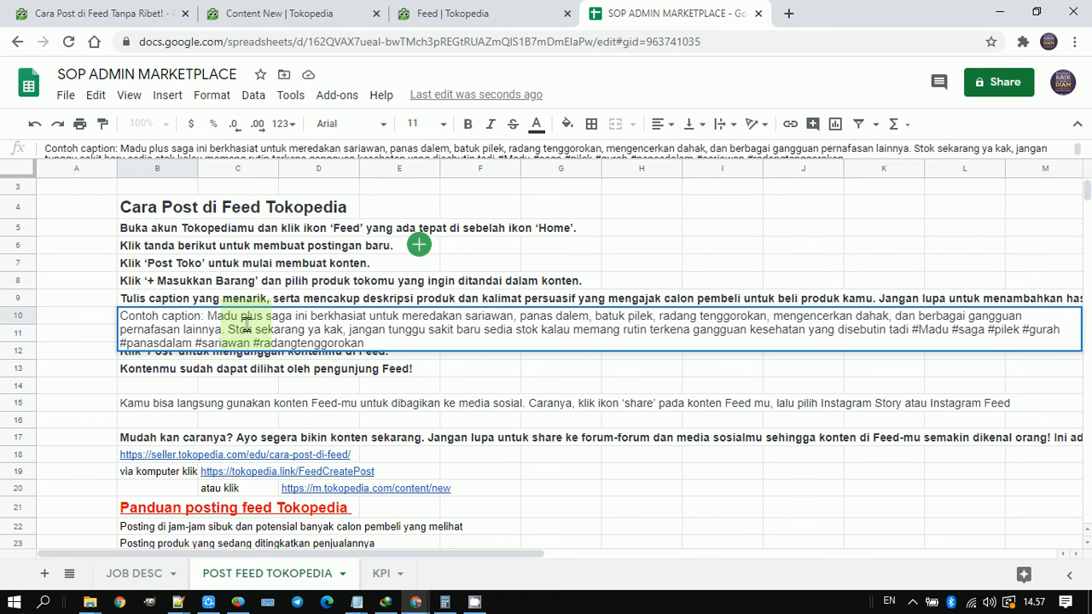
pyautogui.moveTo(229, 329); pyautogui.dragTo(351, 333)
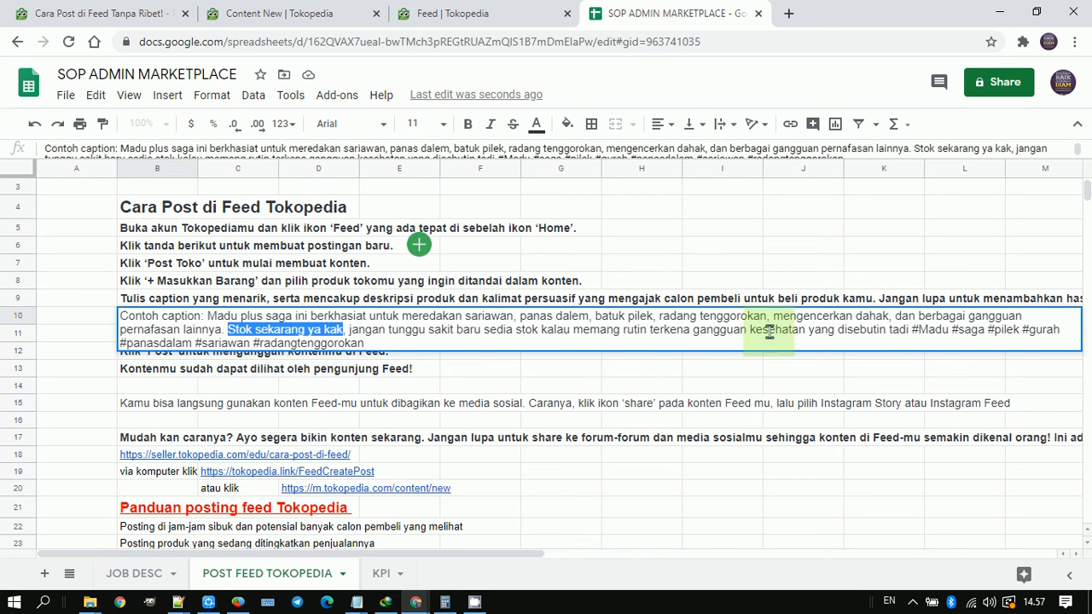
pyautogui.keyDown('shift'); pyautogui.click(918, 333); pyautogui.keyUp('shift')
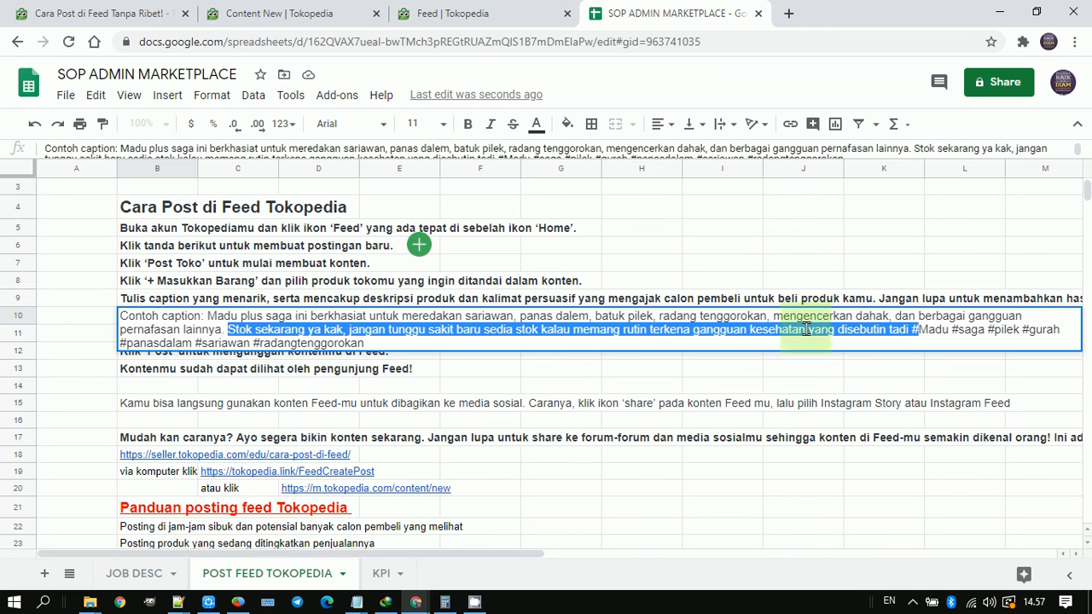
# Step: Highlight the sample caption's hashtags from #Madu through #radangtenggorokan, then leave the cell without editing it
pyautogui.click(912, 329)
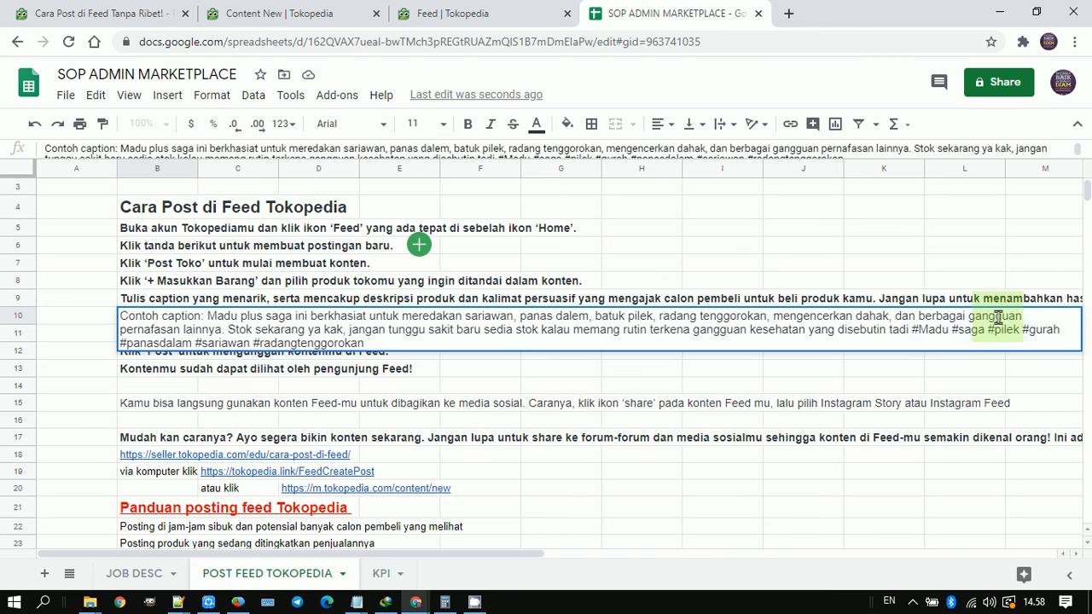
pyautogui.hotkey('ctrl', 'shift', 'Right')
pyautogui.hotkey('ctrl', 'shift', 'Right')
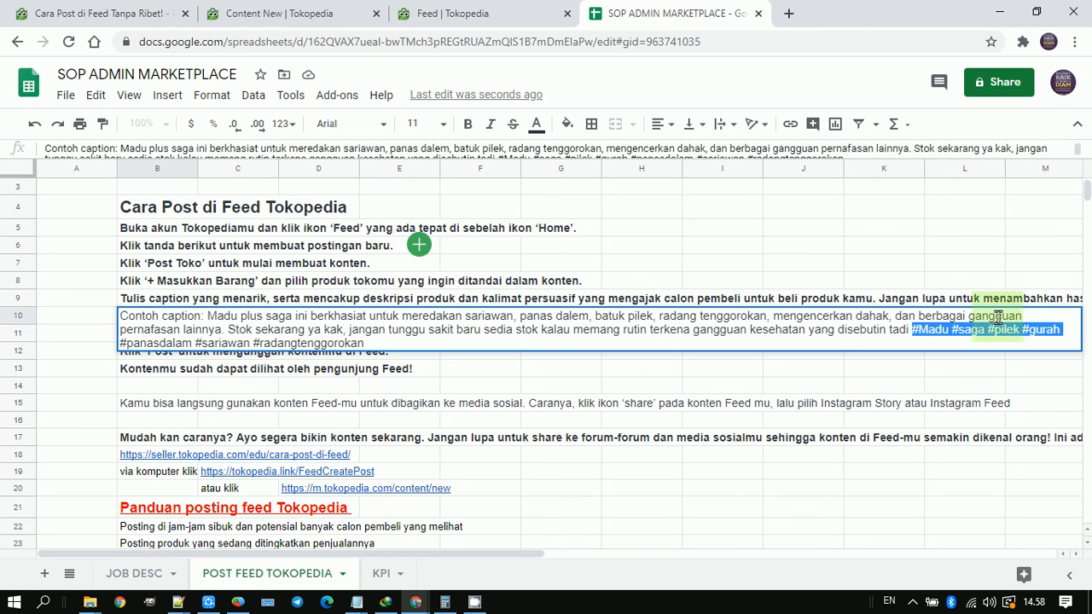
pyautogui.hotkey('ctrl', 'shift', 'Right')
pyautogui.hotkey('ctrl', 'shift', 'Right')
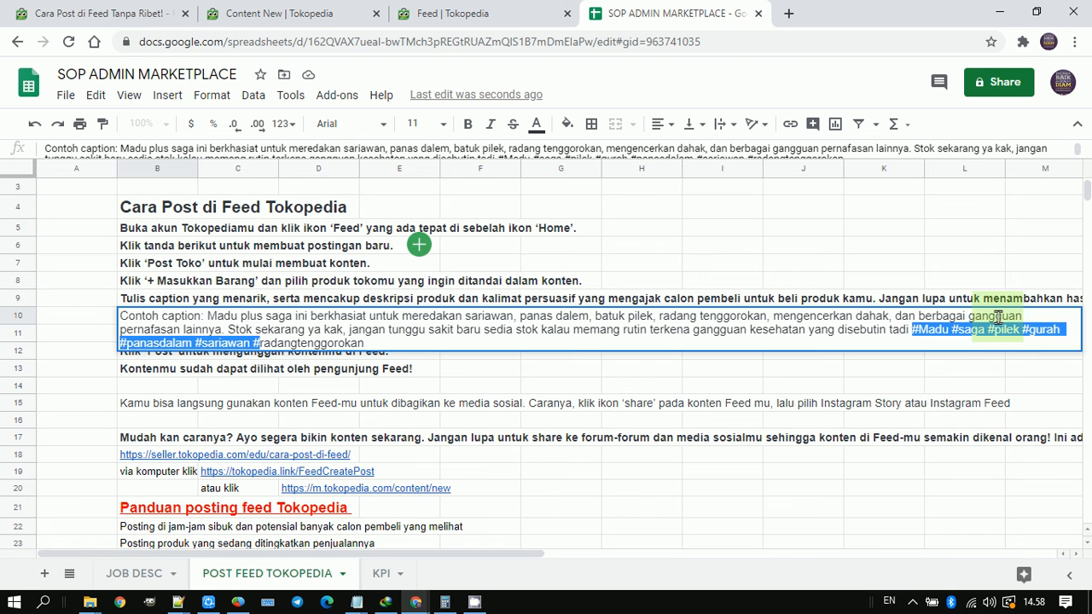
pyautogui.hotkey('ctrl', 'shift', 'Right')
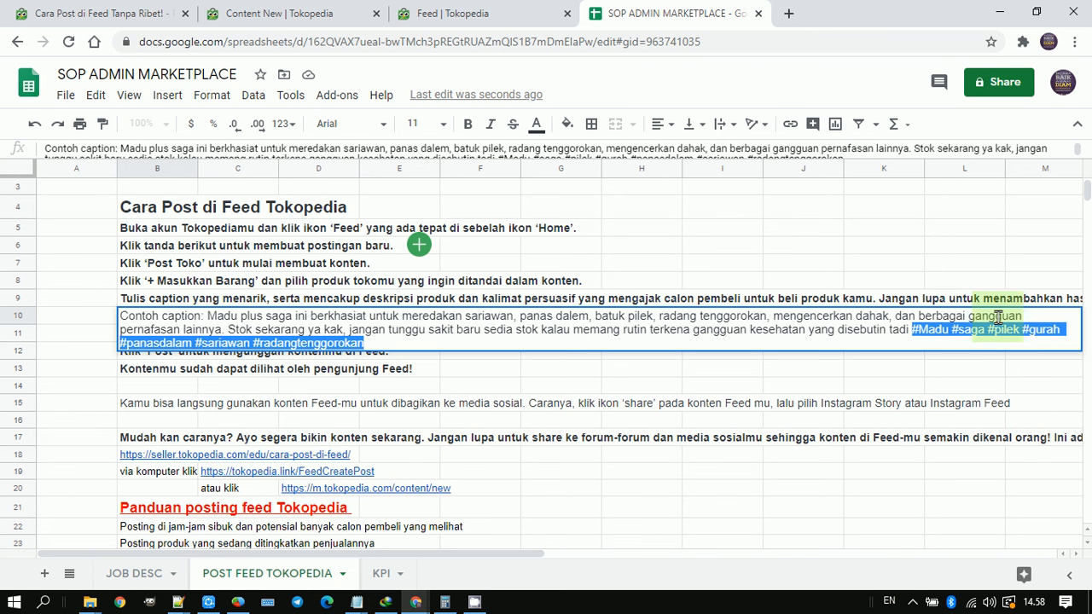
pyautogui.press('Return')
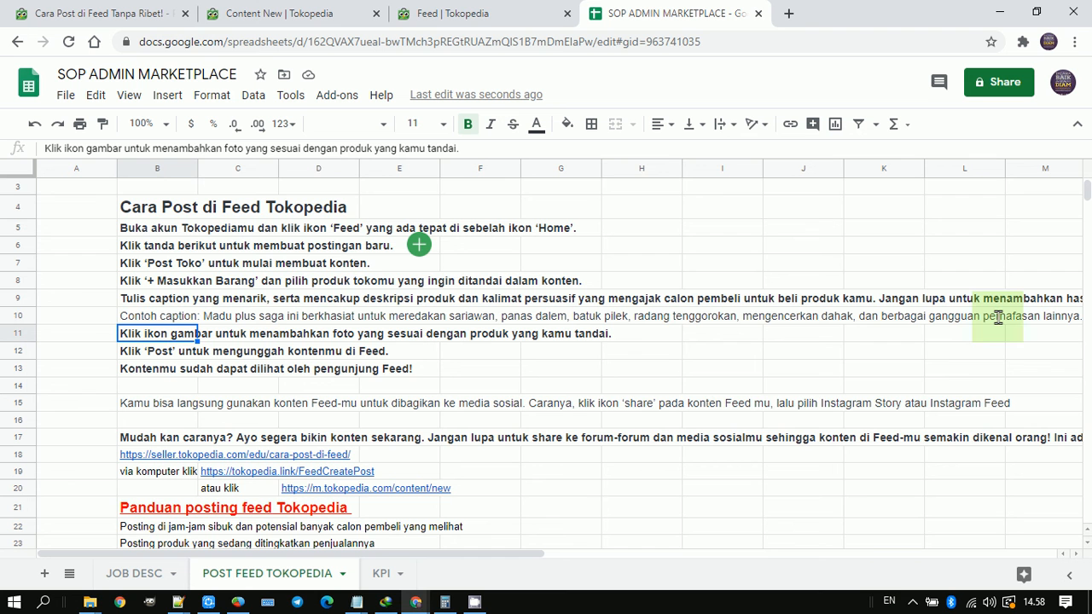
# Step: Go through the instructions on uploading and content visibility in rows 12 and 13, plus the social media sharing notes in rows 15 and 17
pyautogui.click(143, 353)
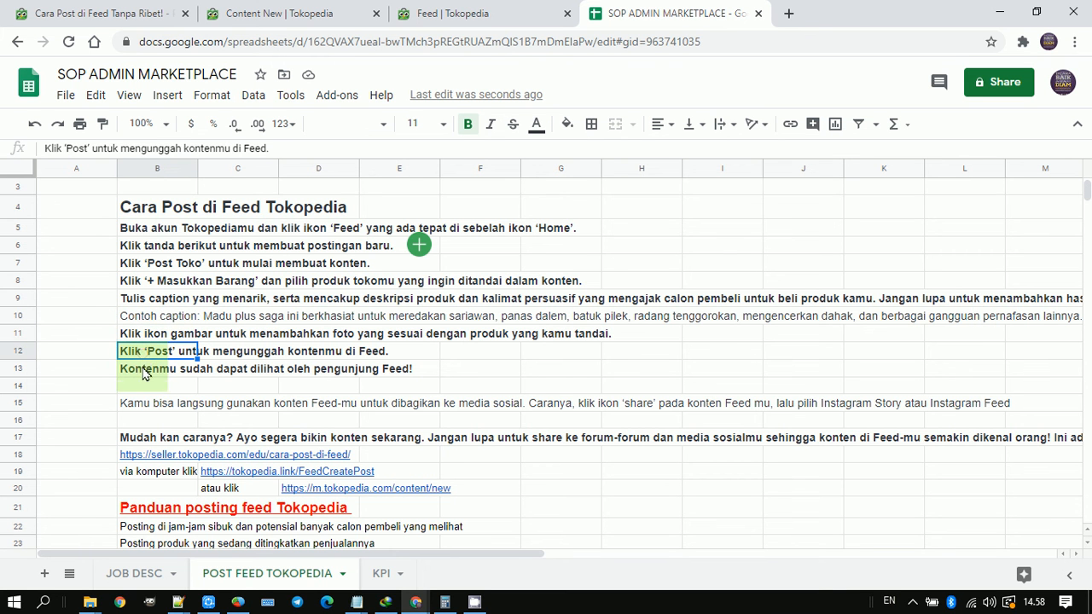
pyautogui.click(144, 376)
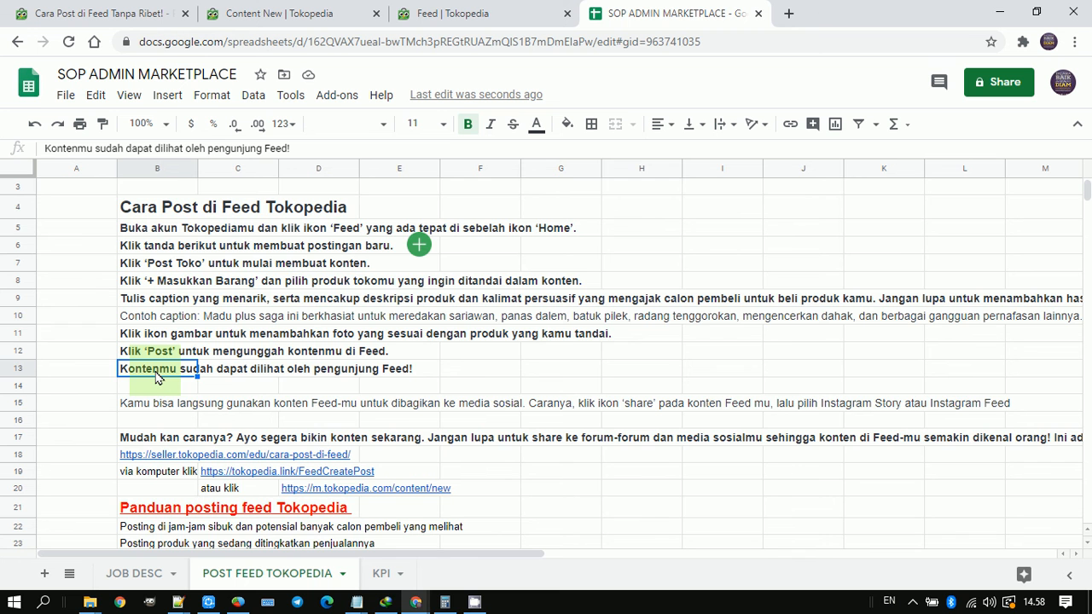
pyautogui.scroll(-1, 157, 377)
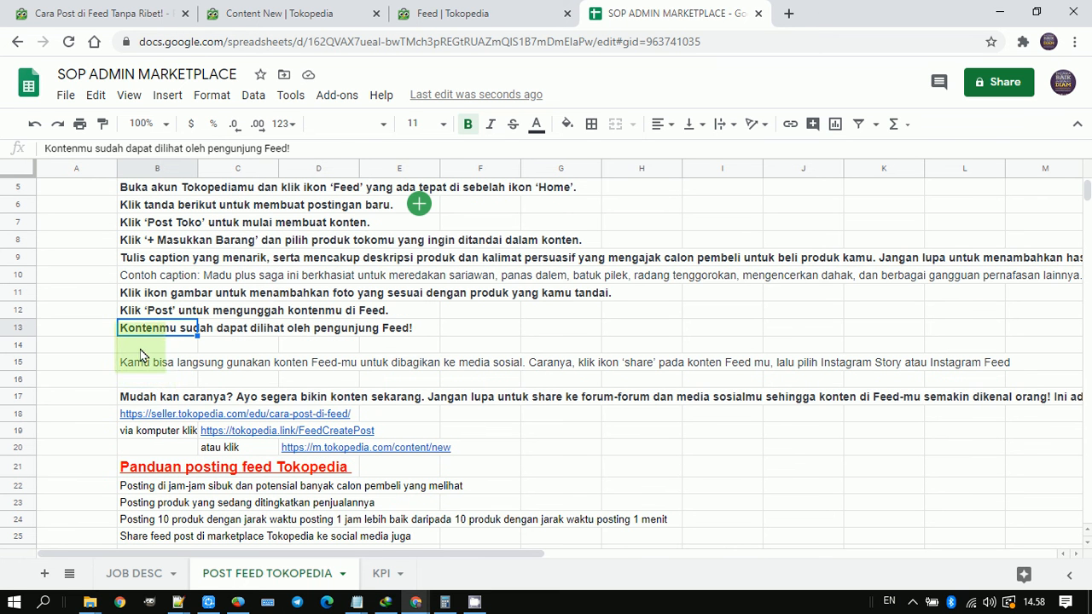
pyautogui.click(152, 369)
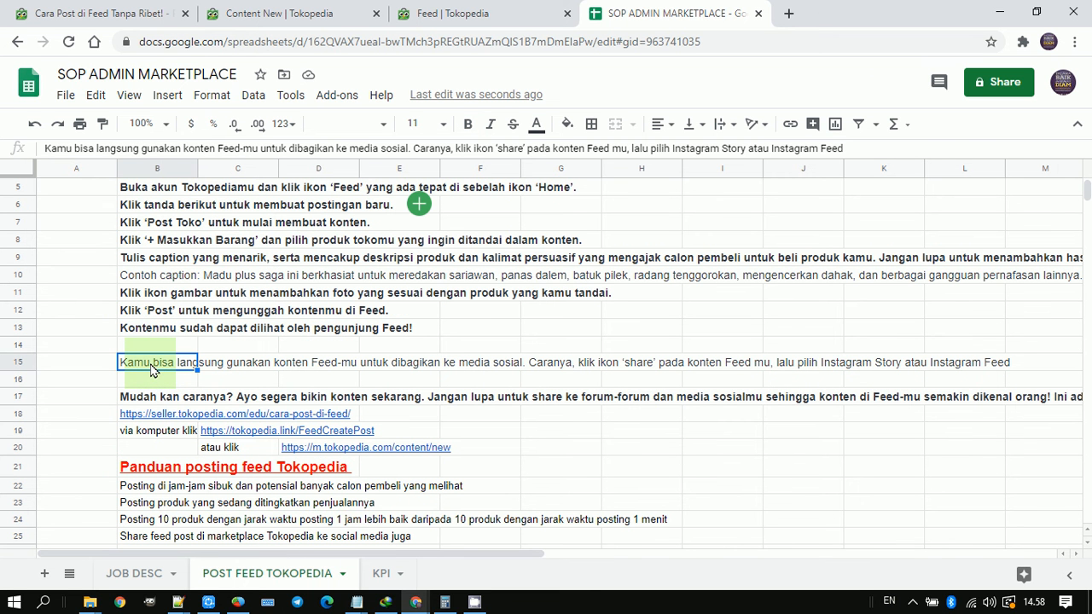
pyautogui.click(145, 398)
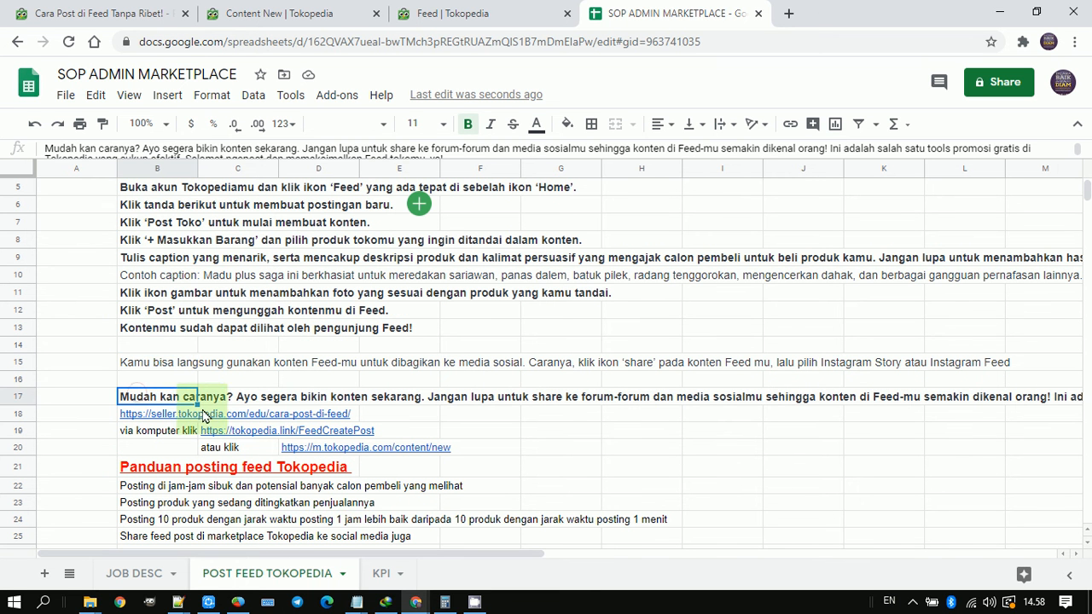
pyautogui.moveTo(219, 436)
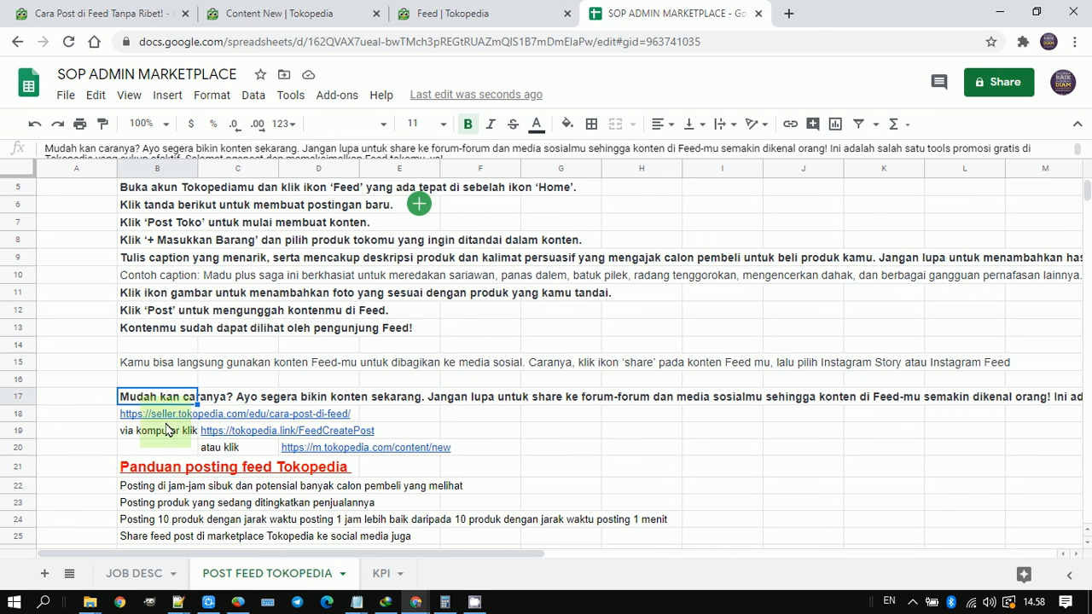
pyautogui.scroll(-1, 192, 419)
pyautogui.scroll(-1, 175, 393)
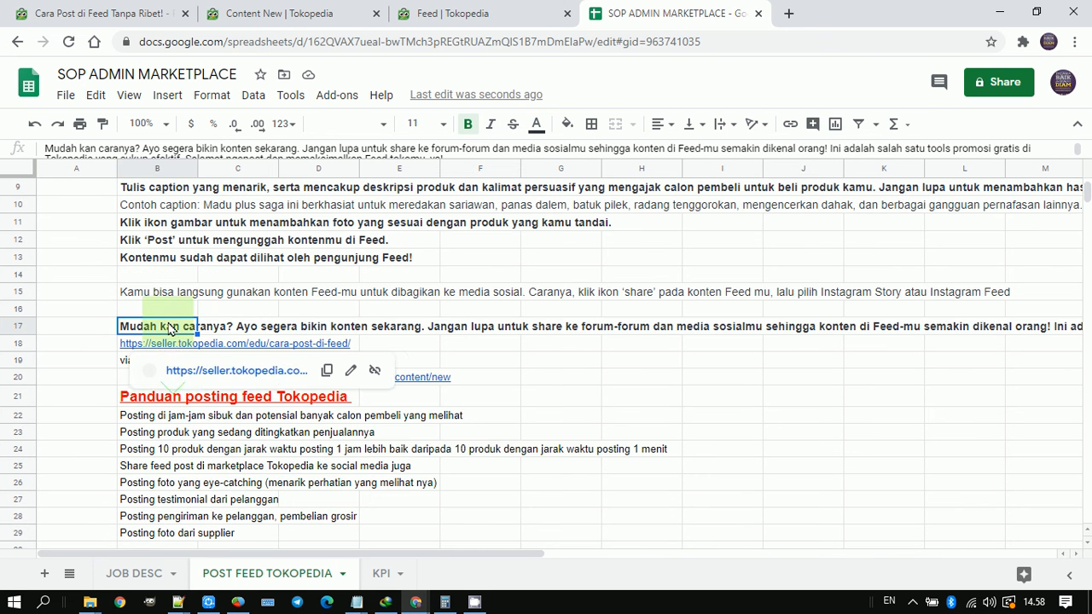
pyautogui.click(177, 293)
pyautogui.click(185, 365)
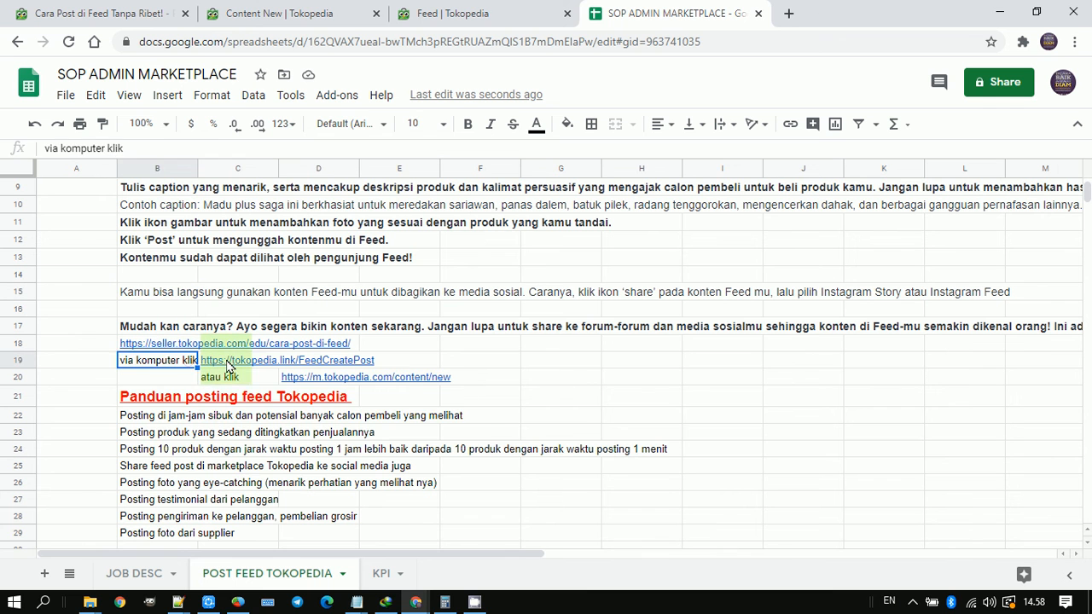
pyautogui.click(233, 366)
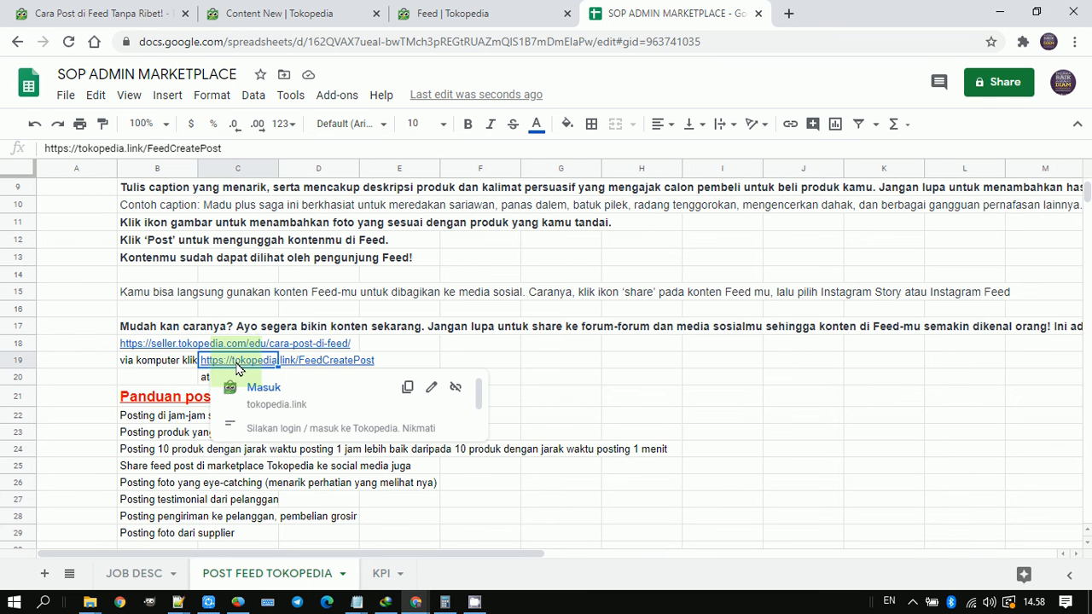
pyautogui.doubleClick(237, 365)
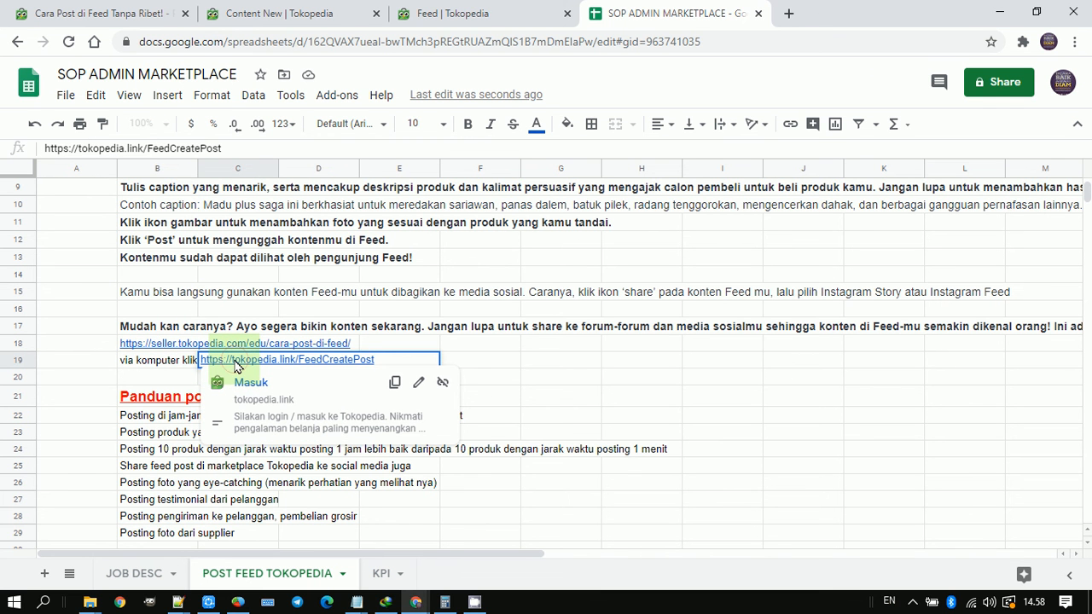
pyautogui.hotkey('ctrl', 'a')
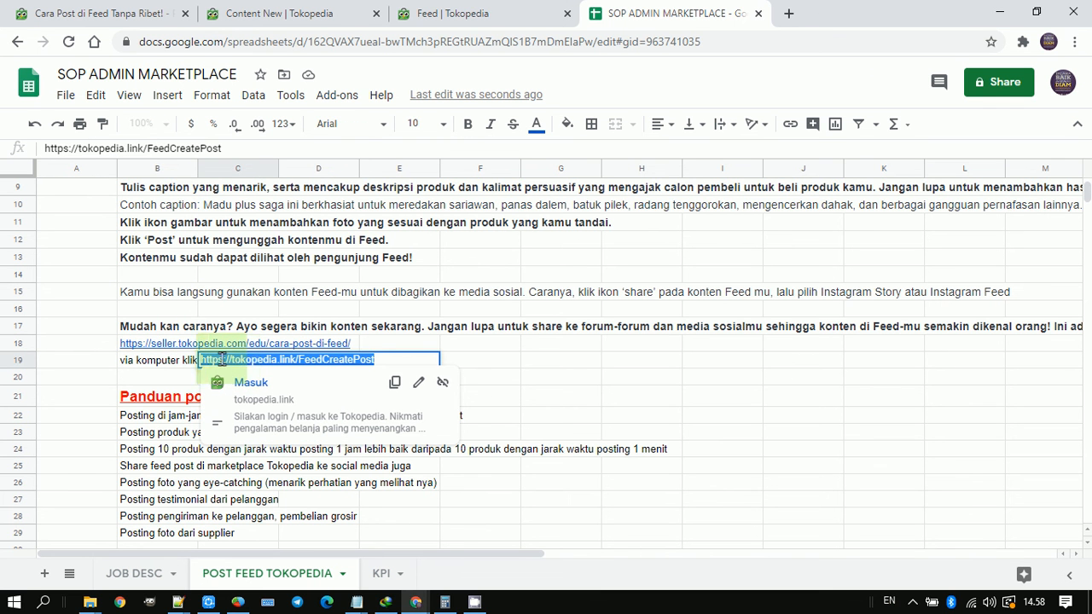
pyautogui.click(174, 366)
pyautogui.rightClick(232, 365)
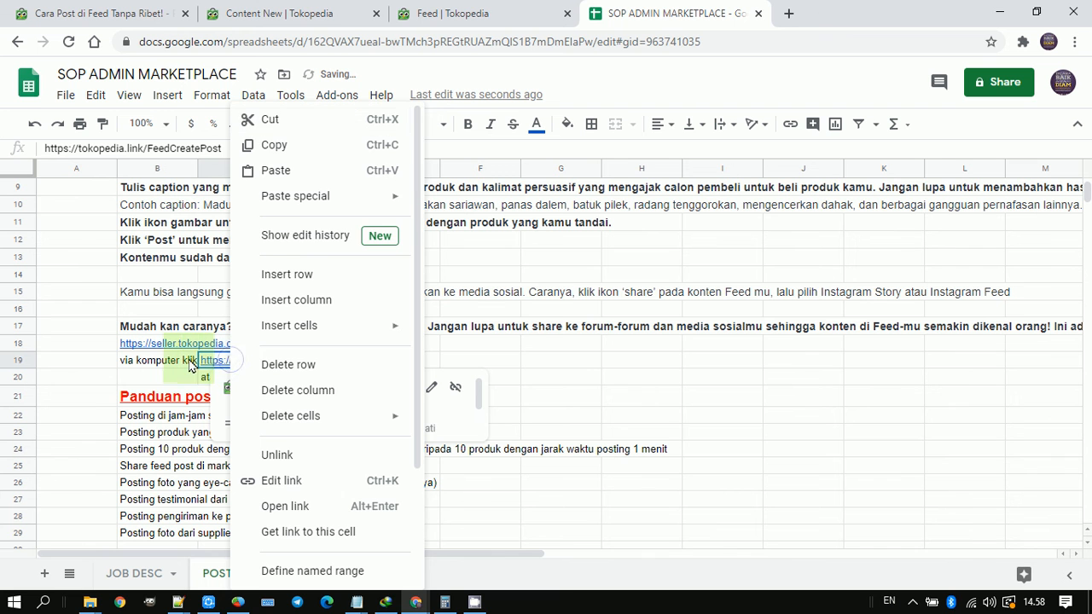
pyautogui.click(223, 365)
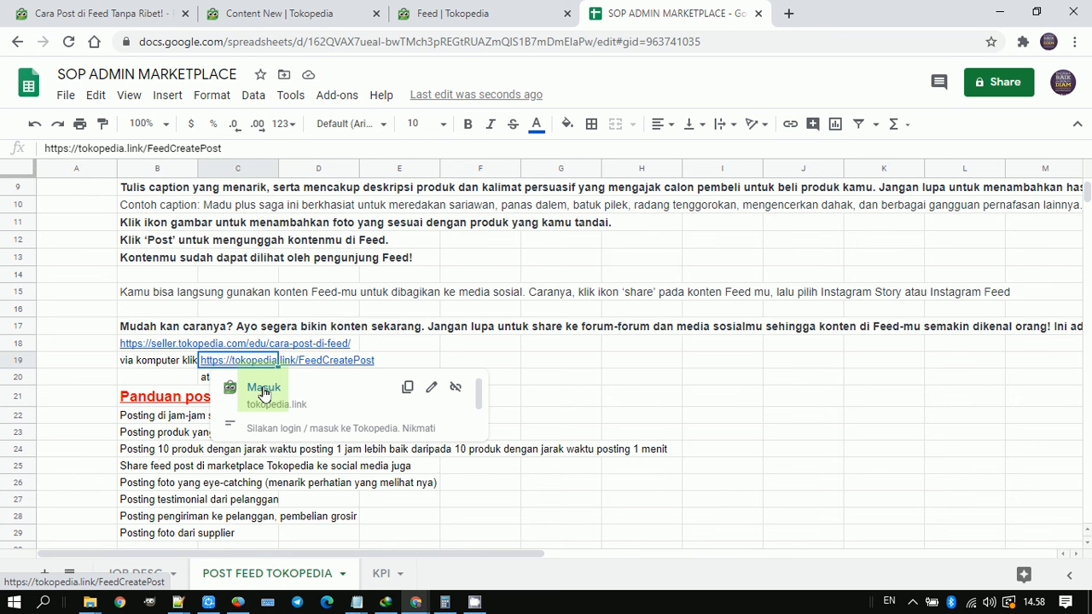
pyautogui.click(264, 390)
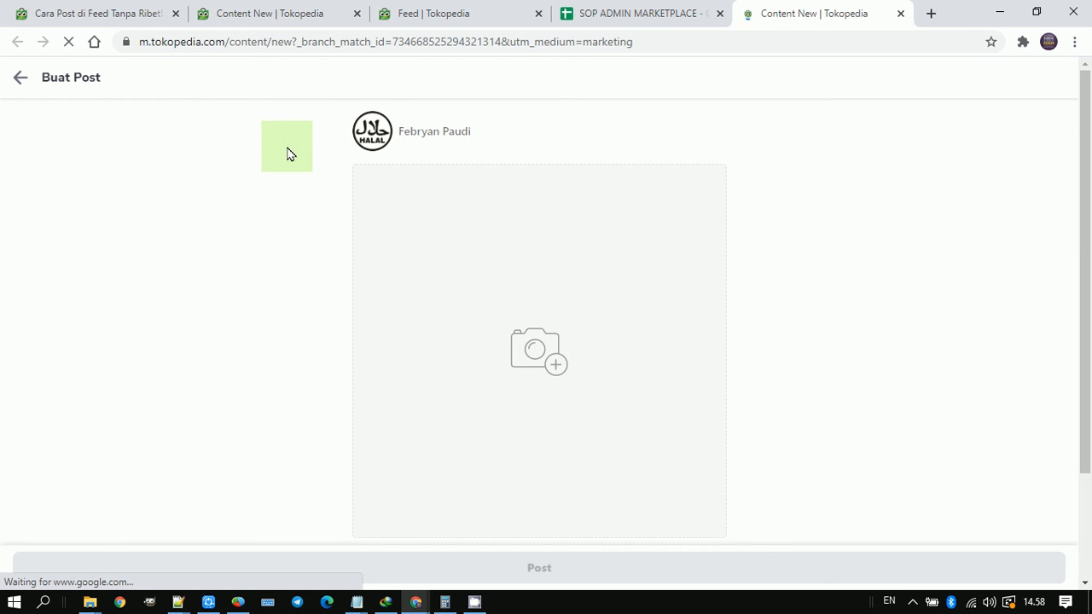
# Step: Open m.tokopedia.com/content/new in a new browser tab and look over the photo, caption and tag fields of the "Buat Post" form
pyautogui.hotkey('ctrl', 't')
pyautogui.write('t')
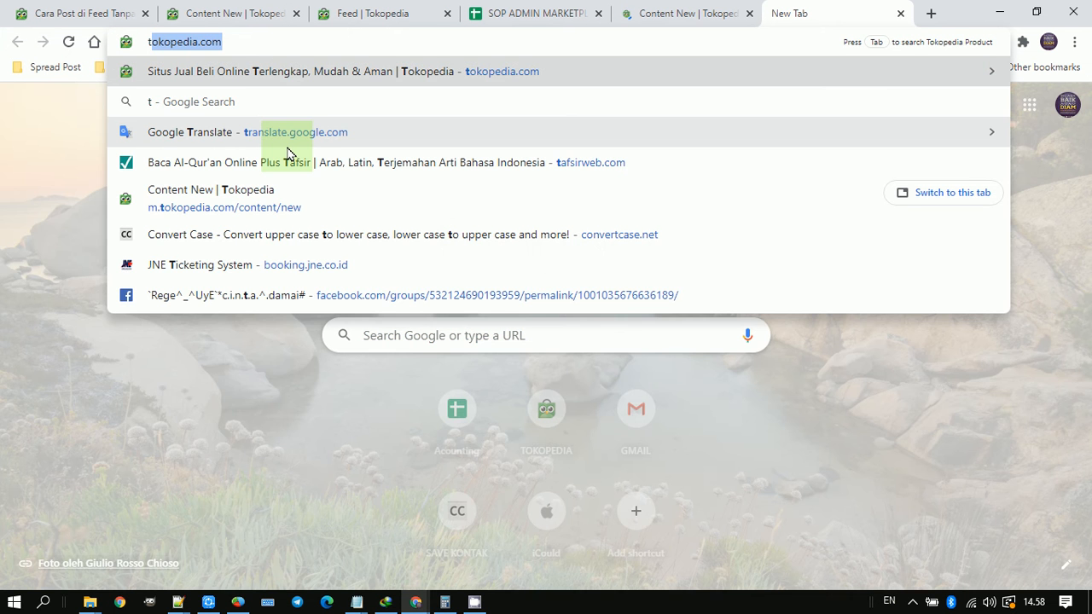
pyautogui.write('feed')
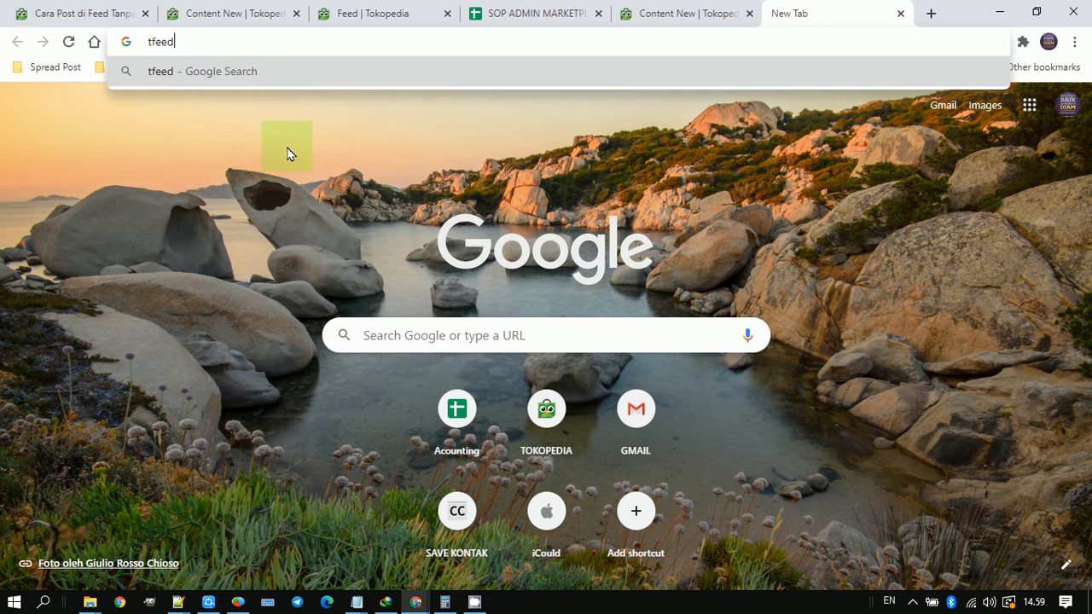
pyautogui.hotkey('ctrl', 'a')
pyautogui.write('https://m.tokopedia.com/content/new')
pyautogui.click(288, 143)
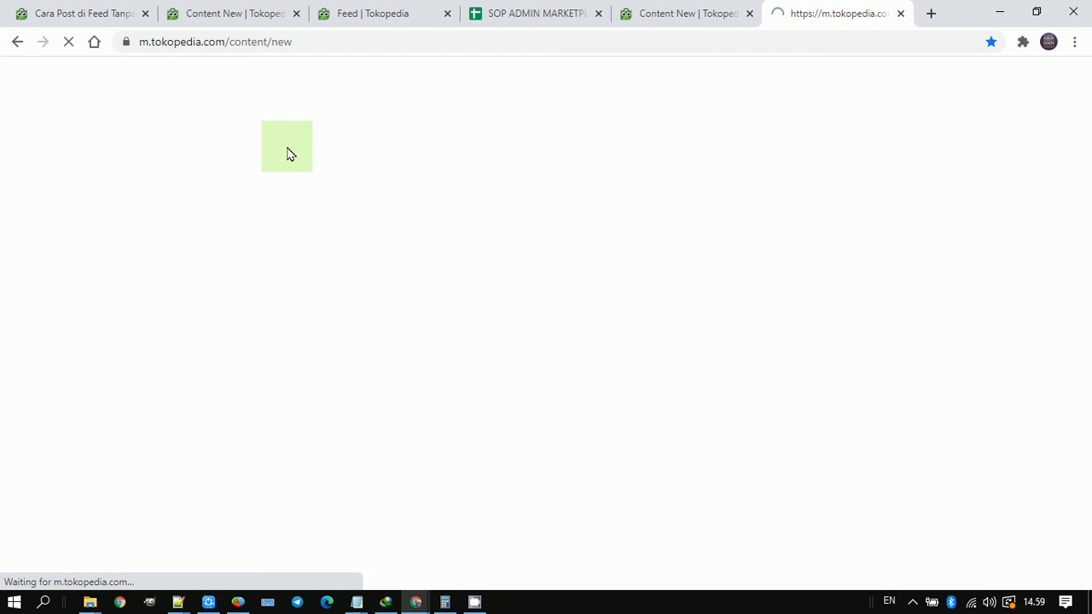
pyautogui.scroll(-2, 453, 187)
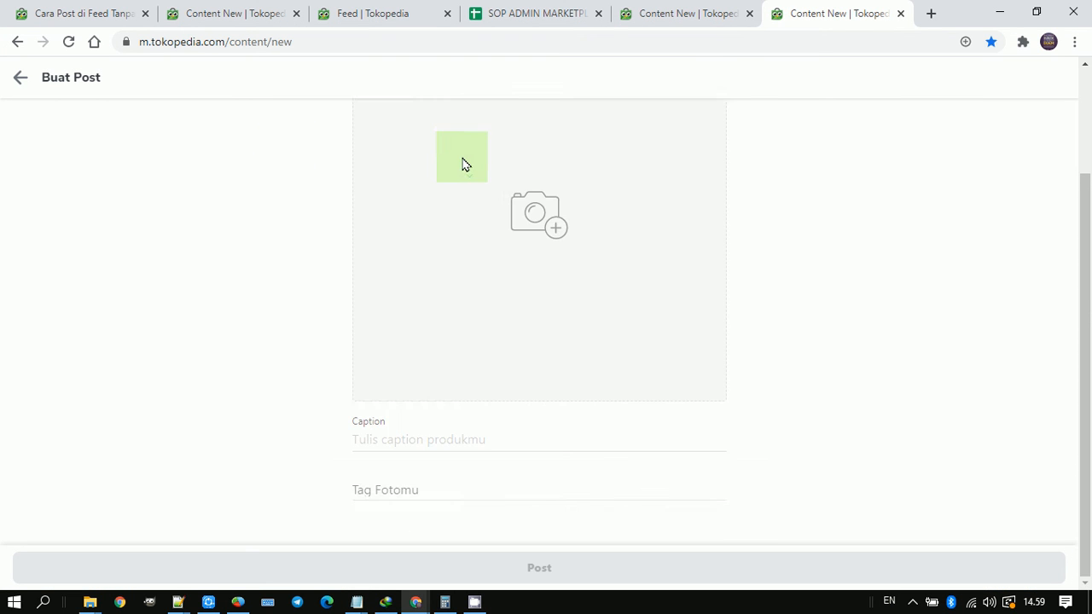
pyautogui.scroll(2, 580, 264)
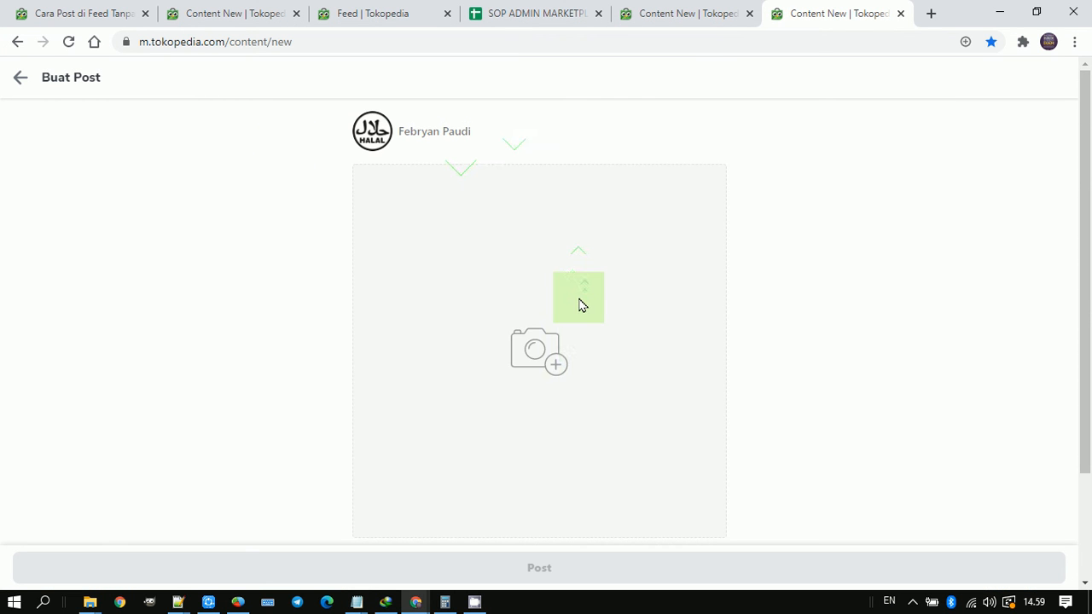
# Step: Add the photo Habbasyifa_19.jpg from the Product Pictures folder to the new post
pyautogui.click(538, 360)
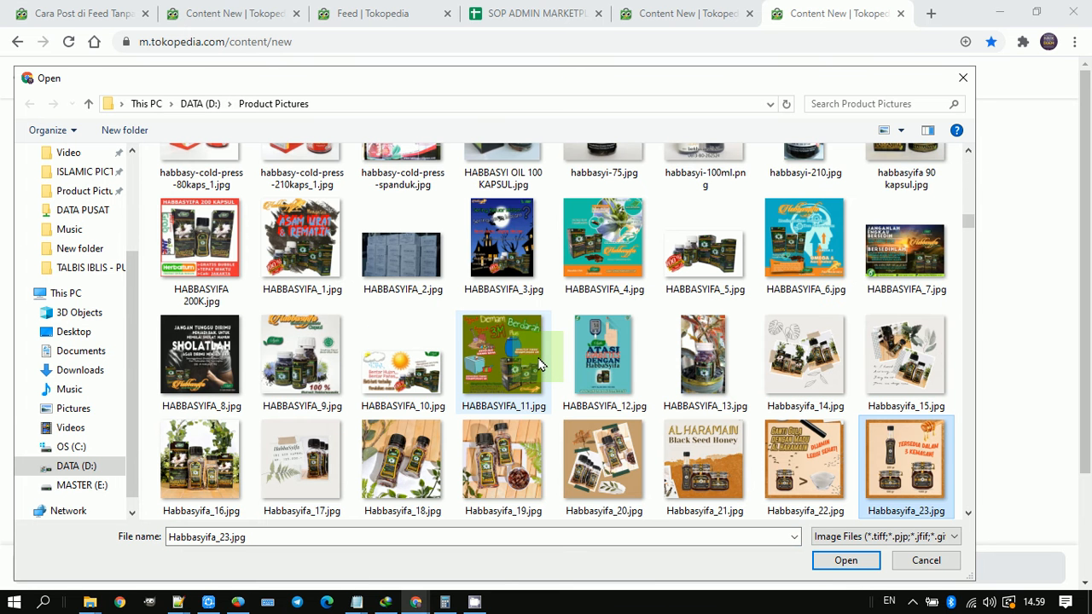
pyautogui.click(429, 483)
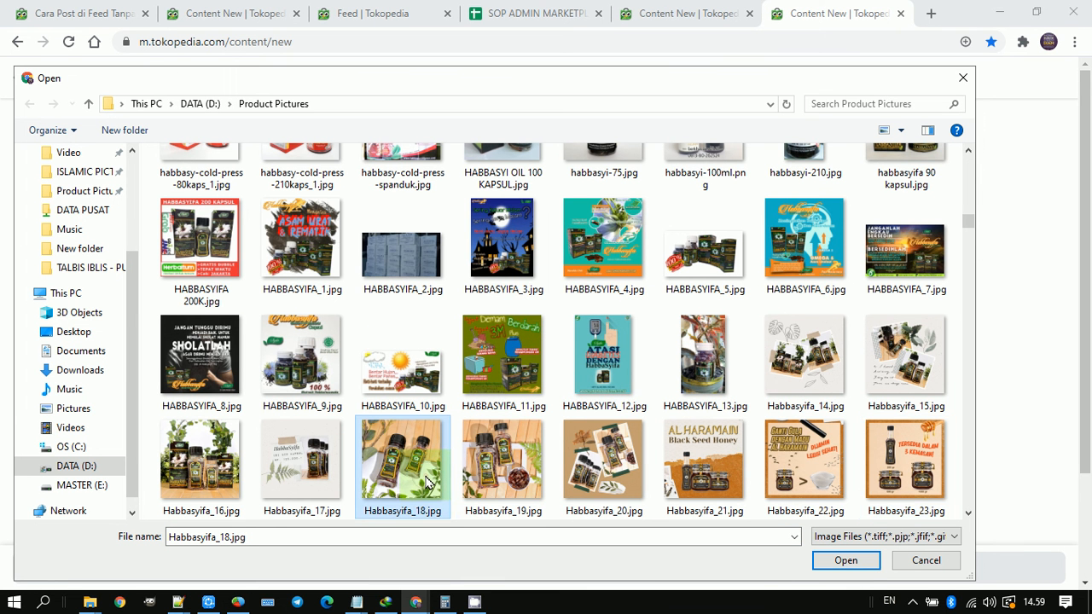
pyautogui.click(525, 483)
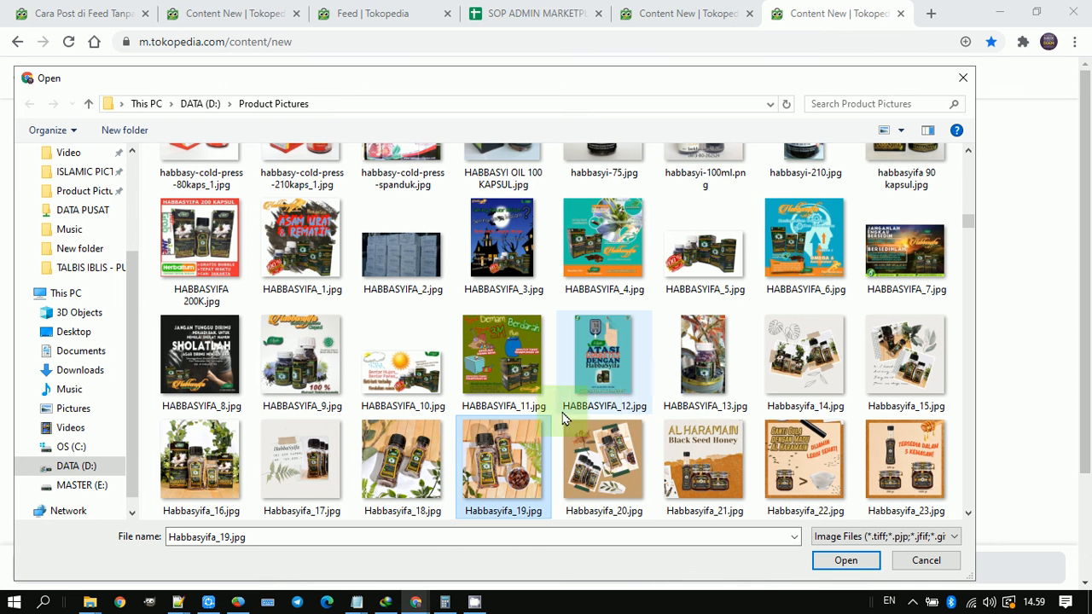
pyautogui.click(847, 562)
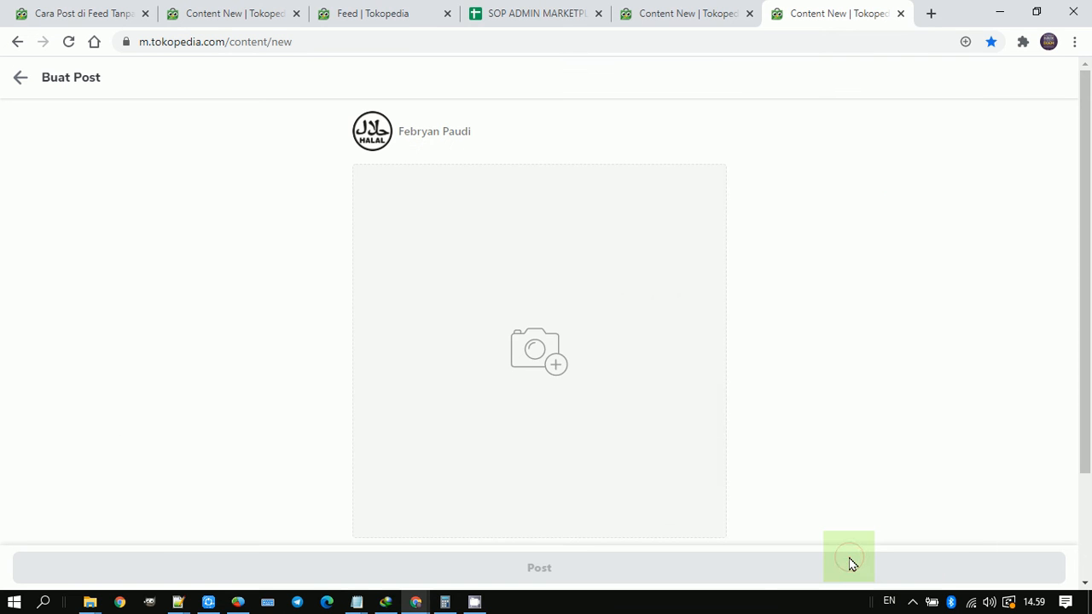
# Step: Paste the prepared caption running from "Zaman sekarang ini harus smart" to "#Imunitas" into the post, then highlight the whole text
pyautogui.scroll(-1, 818, 409)
pyautogui.scroll(-1, 815, 370)
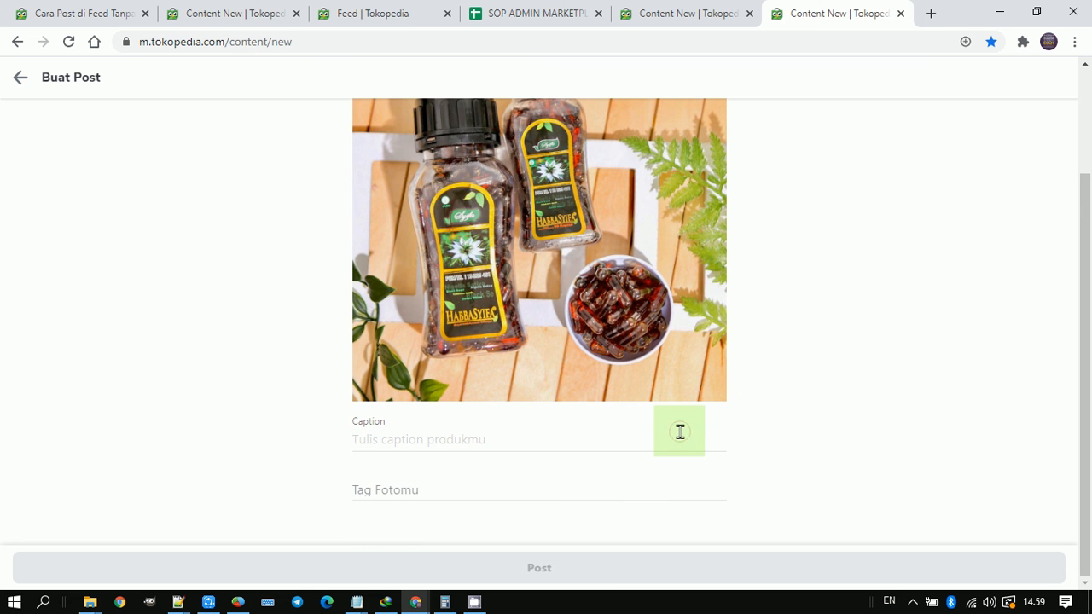
pyautogui.write('Zaman sekarang ini harus smart untuk menjaga kesehatan tubuh dengan meningkatkan imut, salah satunya adalah dengan Habbatussauda oil Habbasyifa ini. Mencegah lebih baik daripada mengobati kak, setuju ya? Beli di sini sekarang... #Imun #Covid #Herbal #DayaTahan #Habbatussauda #Corona #Imunitas')
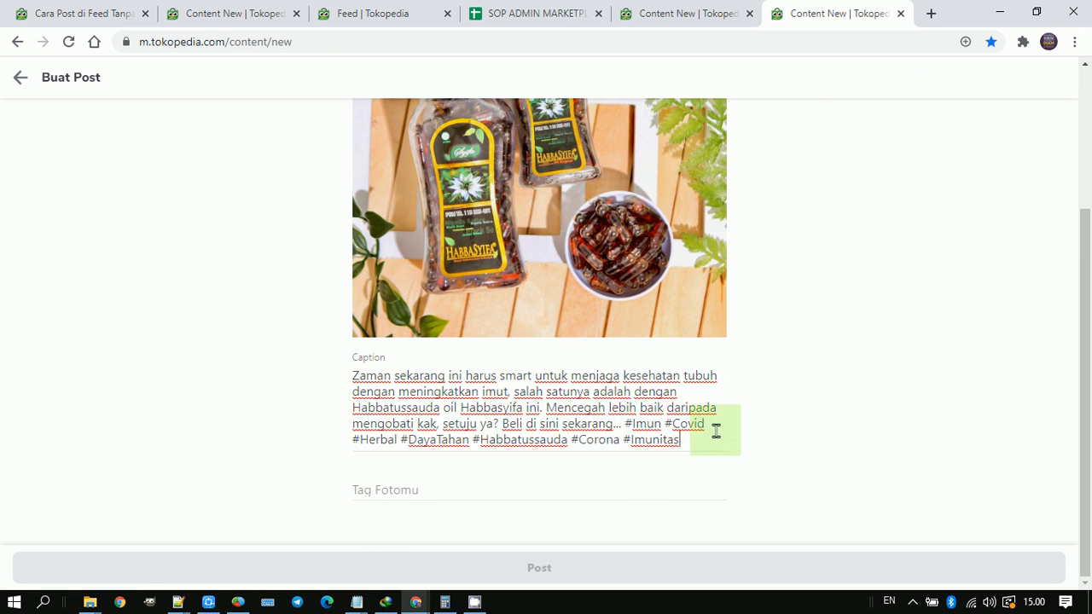
pyautogui.hotkey('ctrl', 'a')
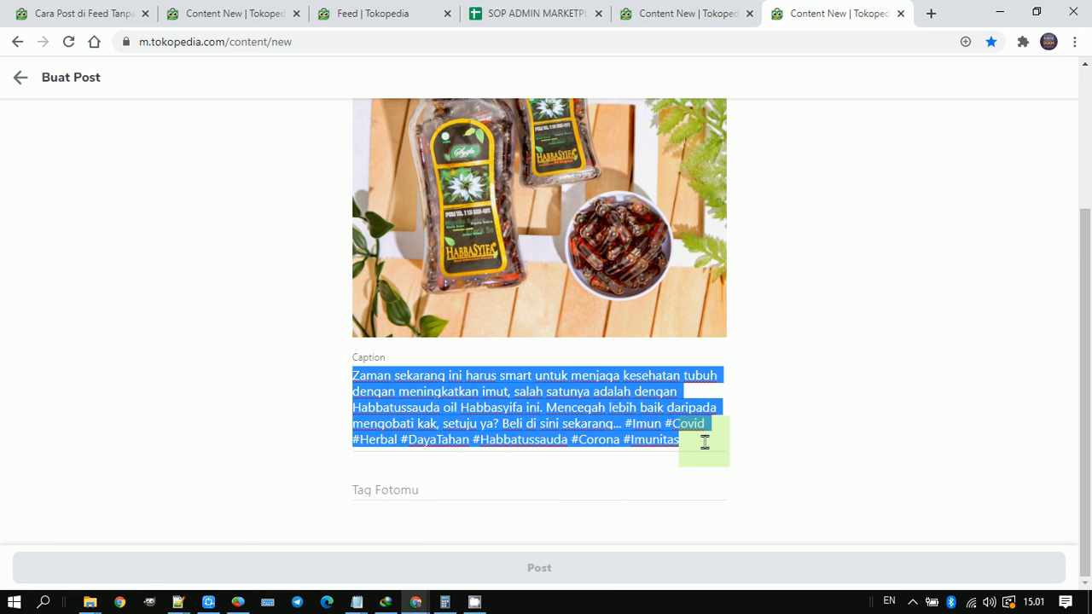
# Step: Search the products available for tagging for "habbasyifa" and browse the matching items
pyautogui.click(436, 491)
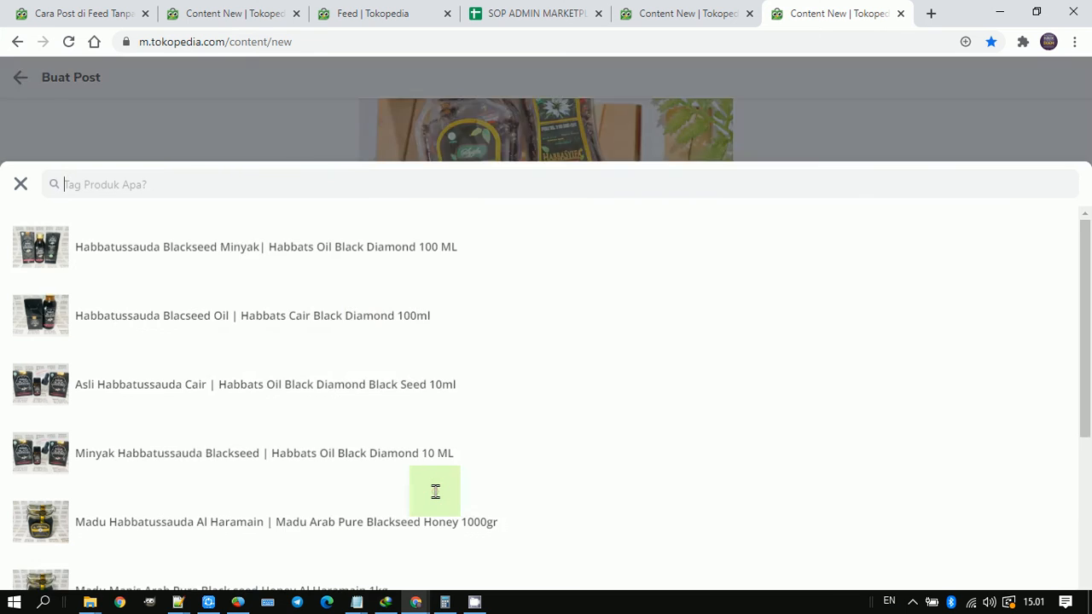
pyautogui.click(222, 112)
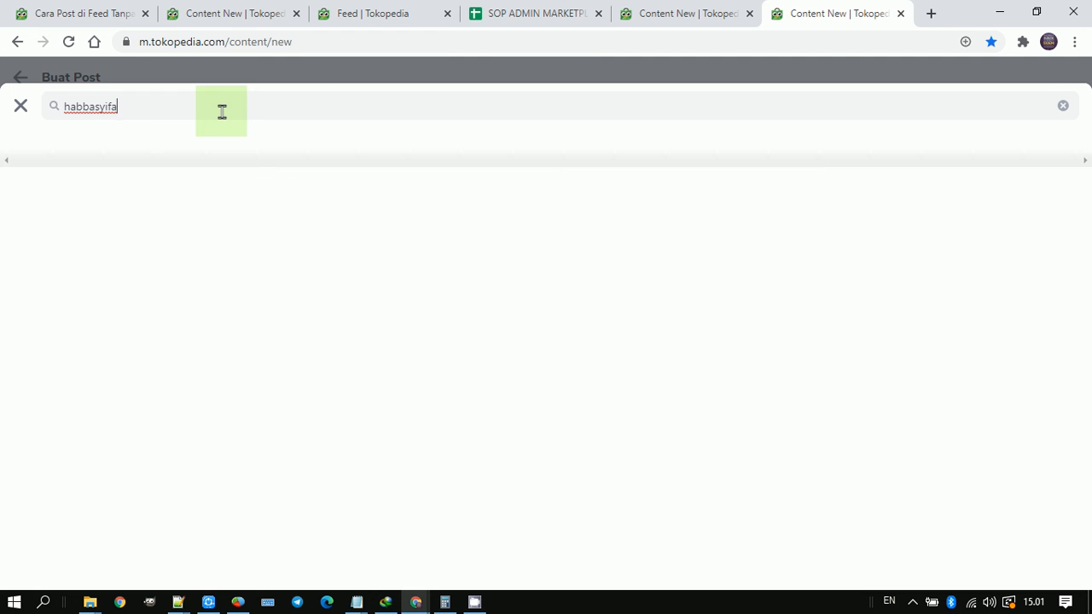
pyautogui.doubleClick(339, 101)
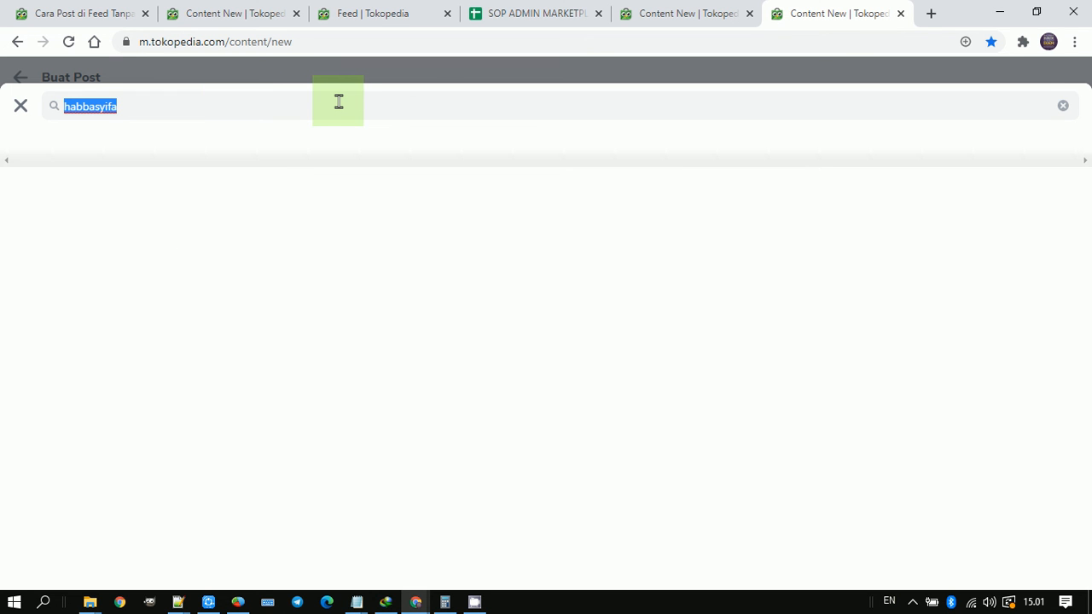
pyautogui.press('BackSpace')
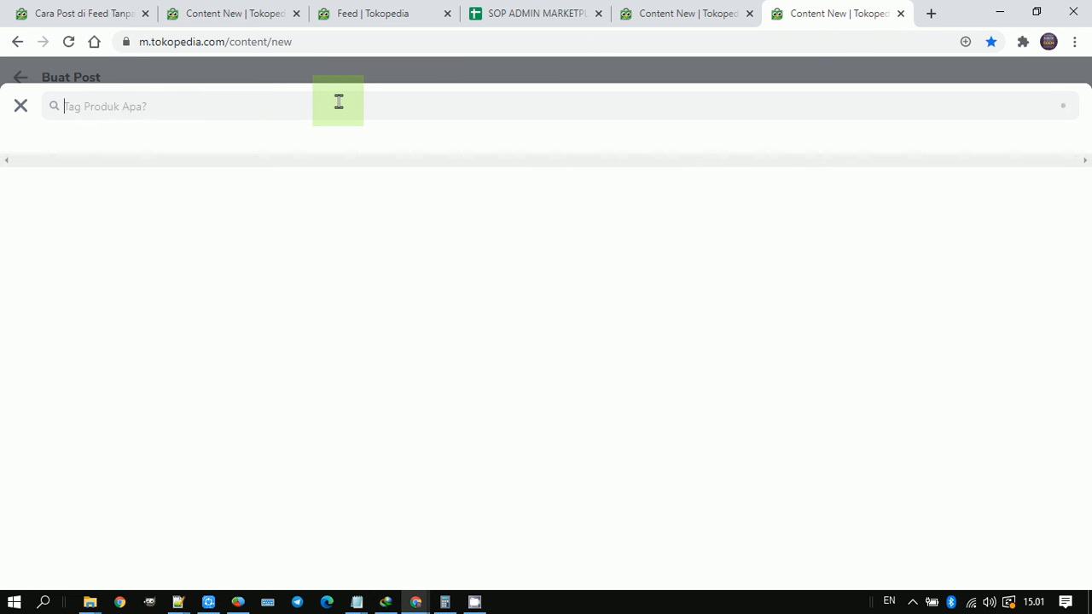
pyautogui.write('habbasyifa')
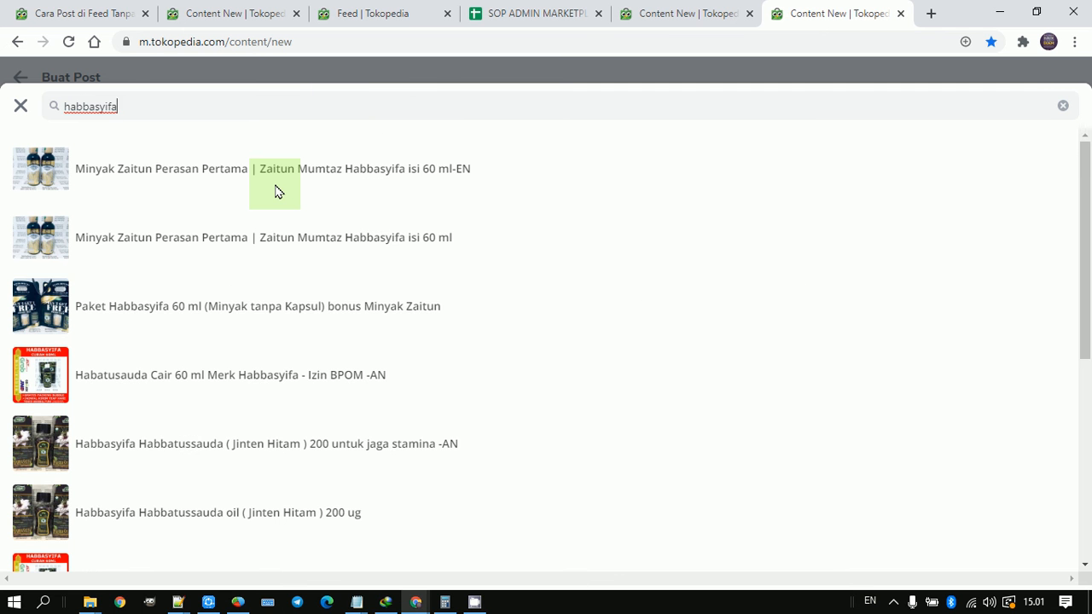
pyautogui.scroll(-10, 275, 191)
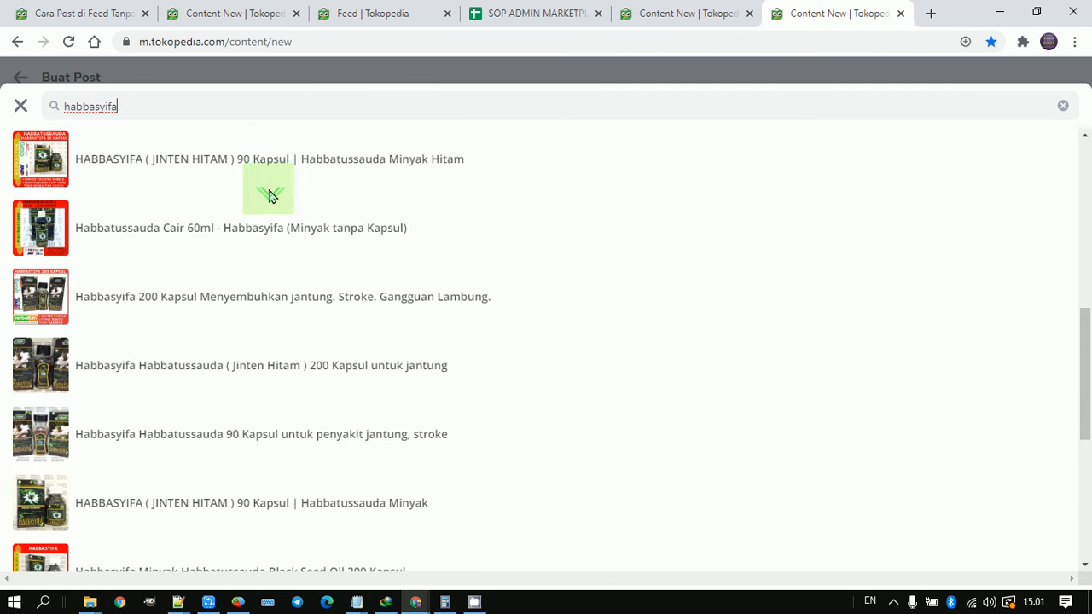
pyautogui.scroll(10, 263, 209)
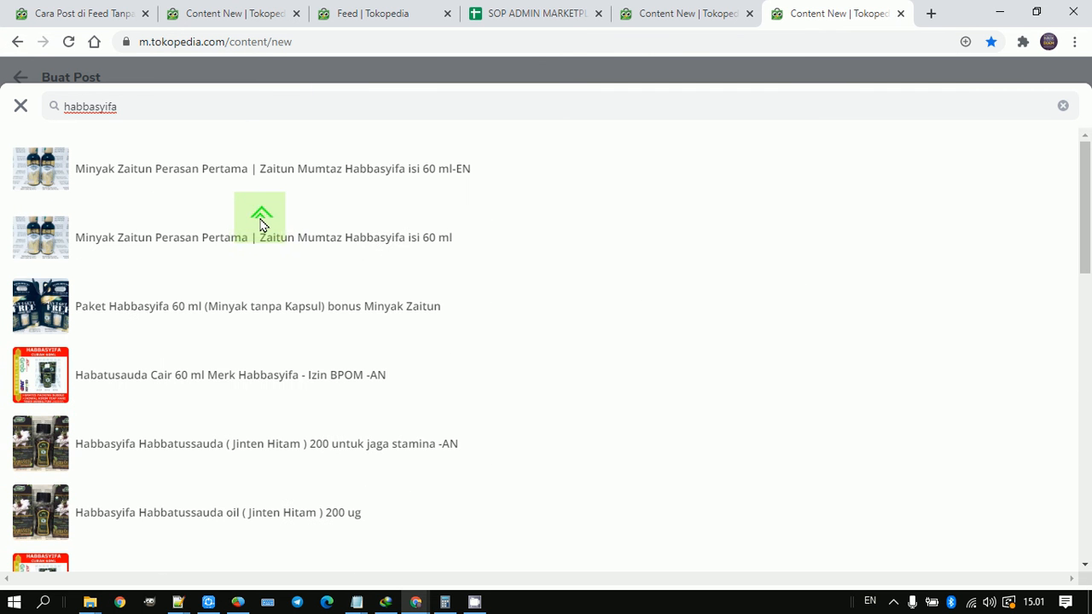
pyautogui.click(261, 110)
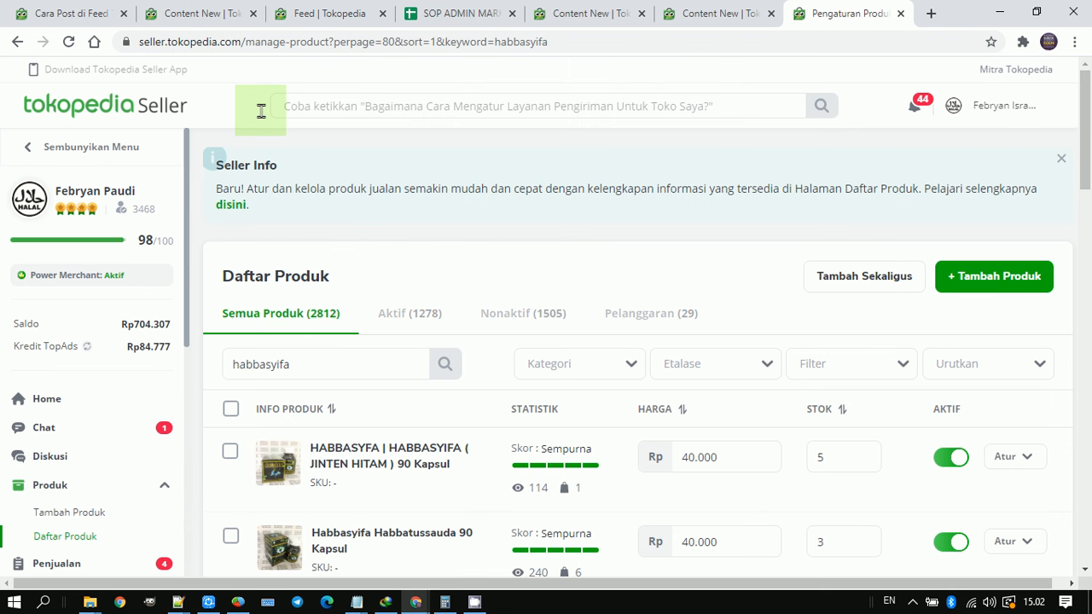
# Step: In the Tokopedia Seller product list filtered by "habbasyifa", sort the products by Terlaris
pyautogui.scroll(-1, 282, 158)
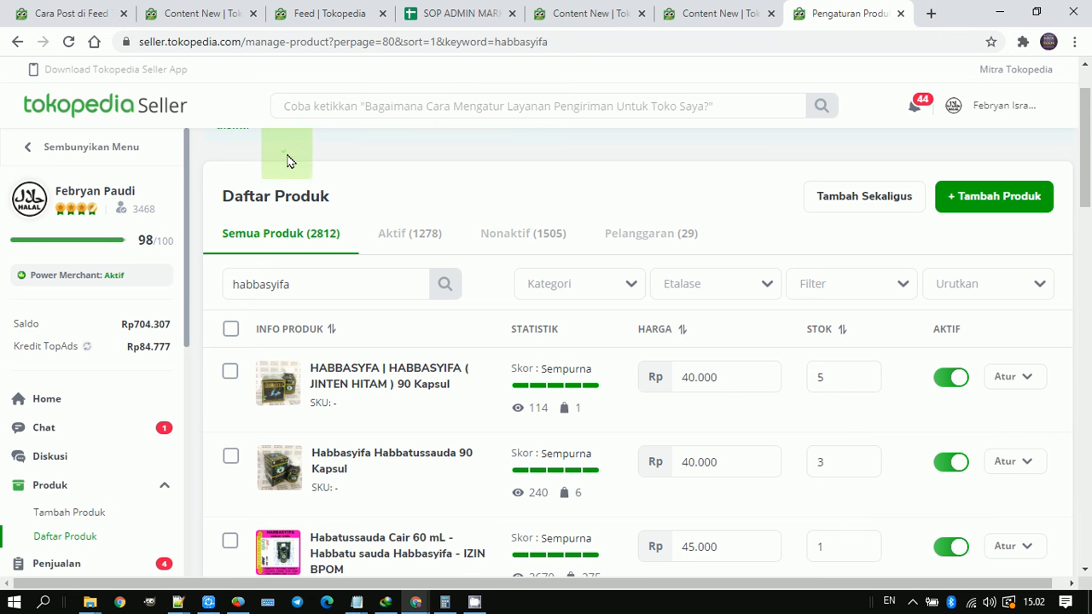
pyautogui.click(355, 284)
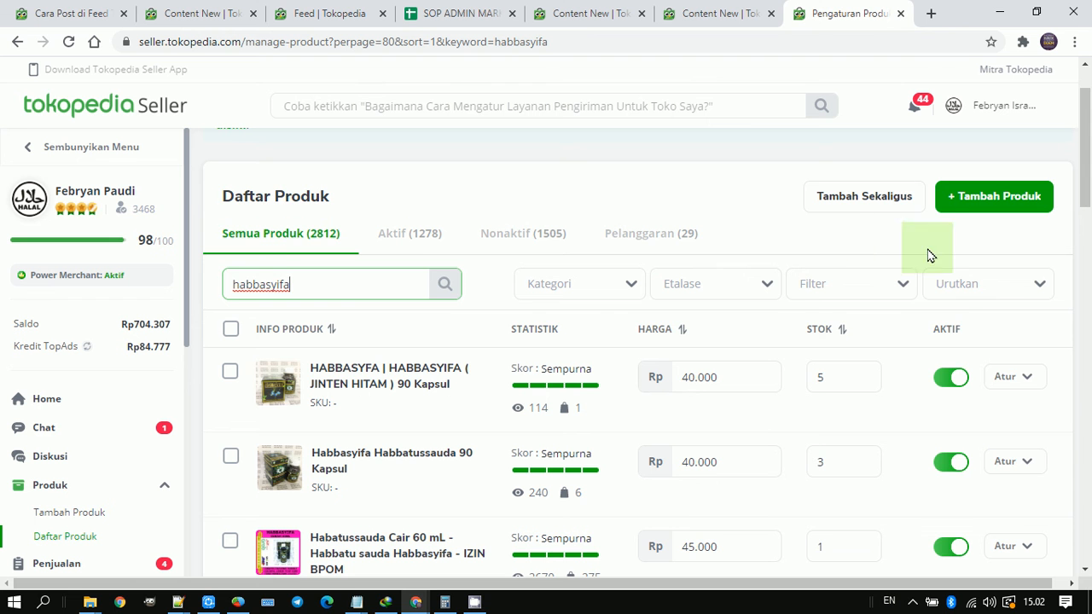
pyautogui.click(948, 281)
pyautogui.scroll(-4, 987, 307)
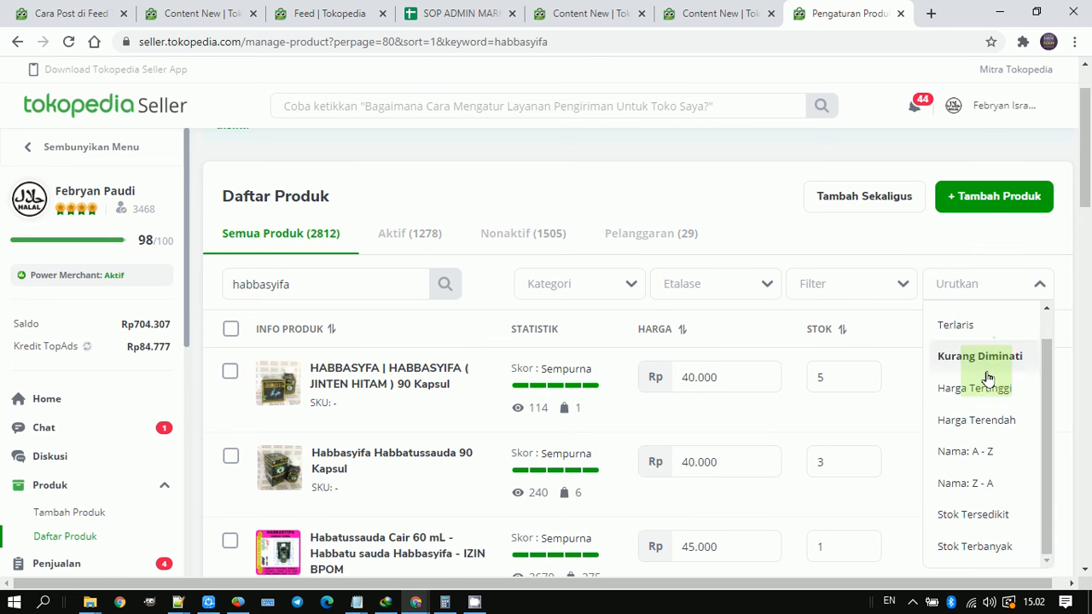
pyautogui.scroll(-1, 993, 453)
pyautogui.scroll(2, 999, 347)
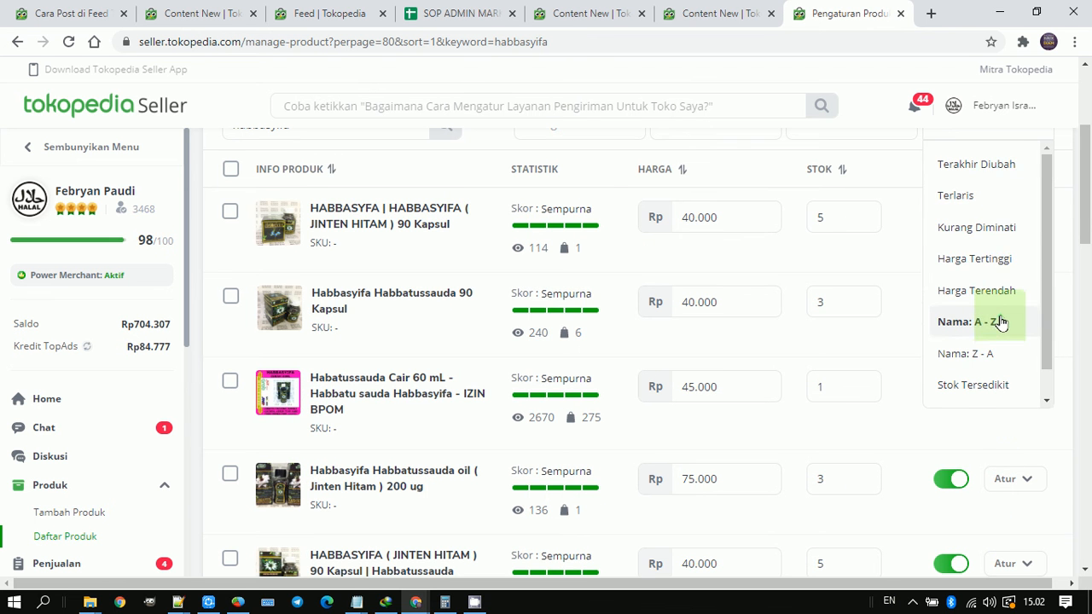
pyautogui.click(994, 201)
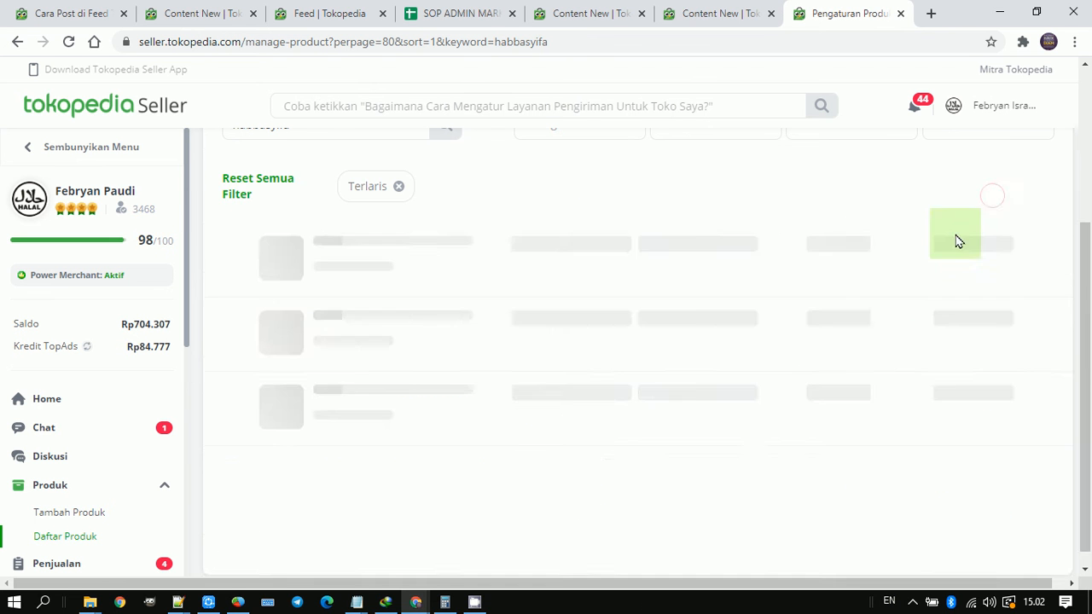
# Step: Open the page of the best-selling product "Habbatussaudah / Habbatusauda Isi 200 Kapsul (Habatussauda Minyak)" from the sorted list
pyautogui.scroll(-4, 947, 256)
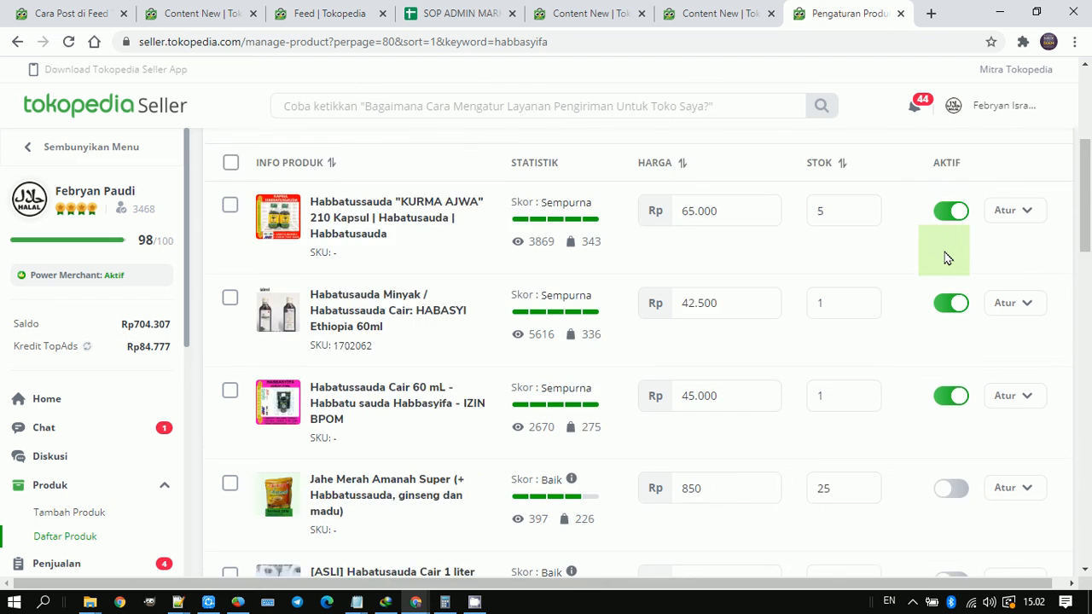
pyautogui.scroll(-1, 825, 295)
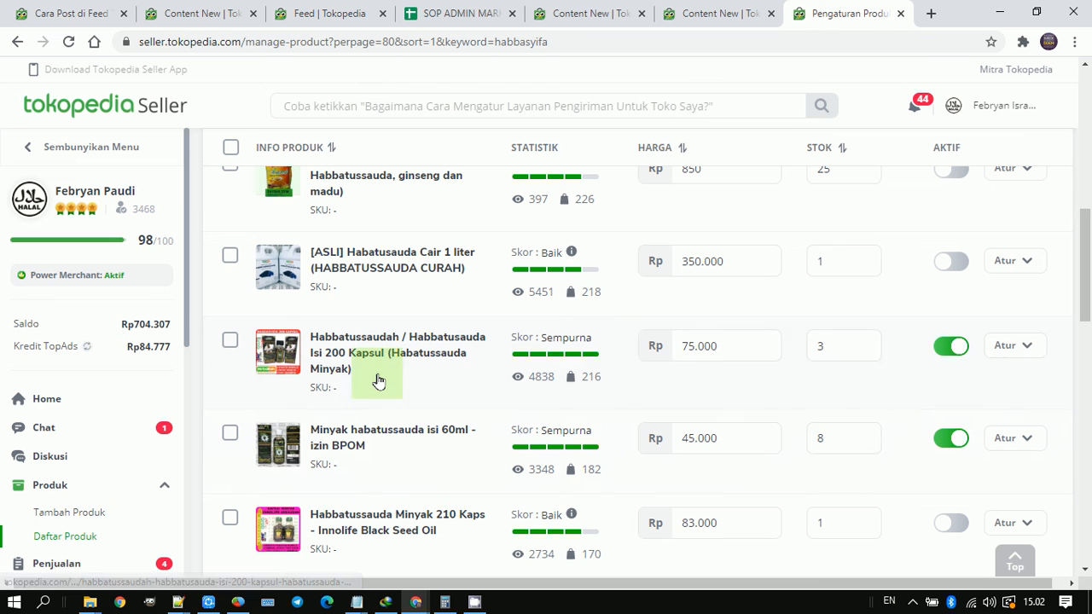
pyautogui.click(313, 341)
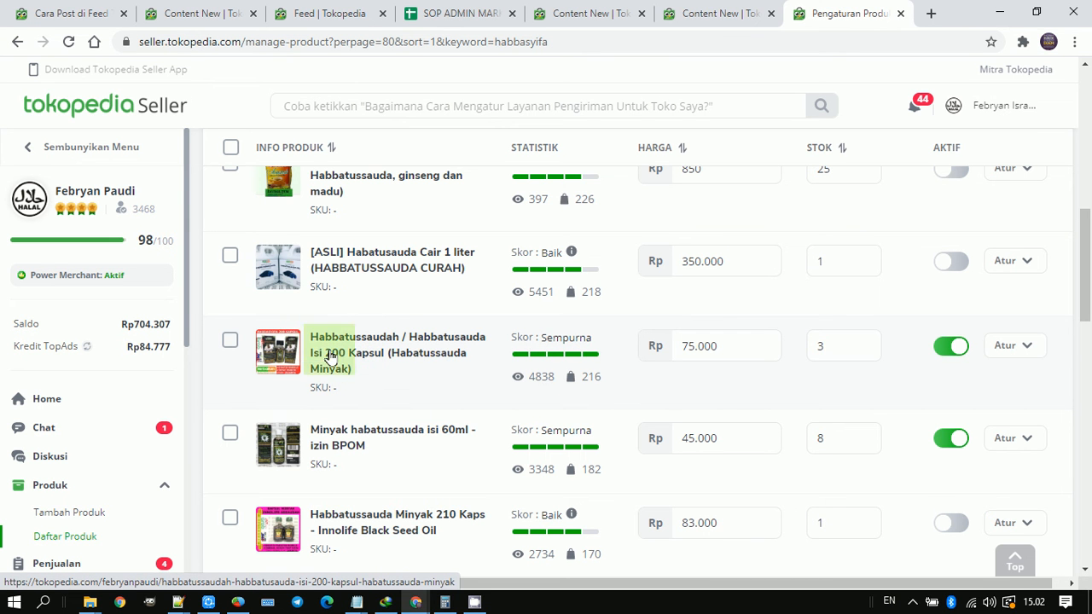
# Step: Return to the post form, tag the photo with "Habbatussaudah / Habbatusauda Isi 200 Kapsul (Habatussauda Minyak)", and publish the post
pyautogui.click(633, 11)
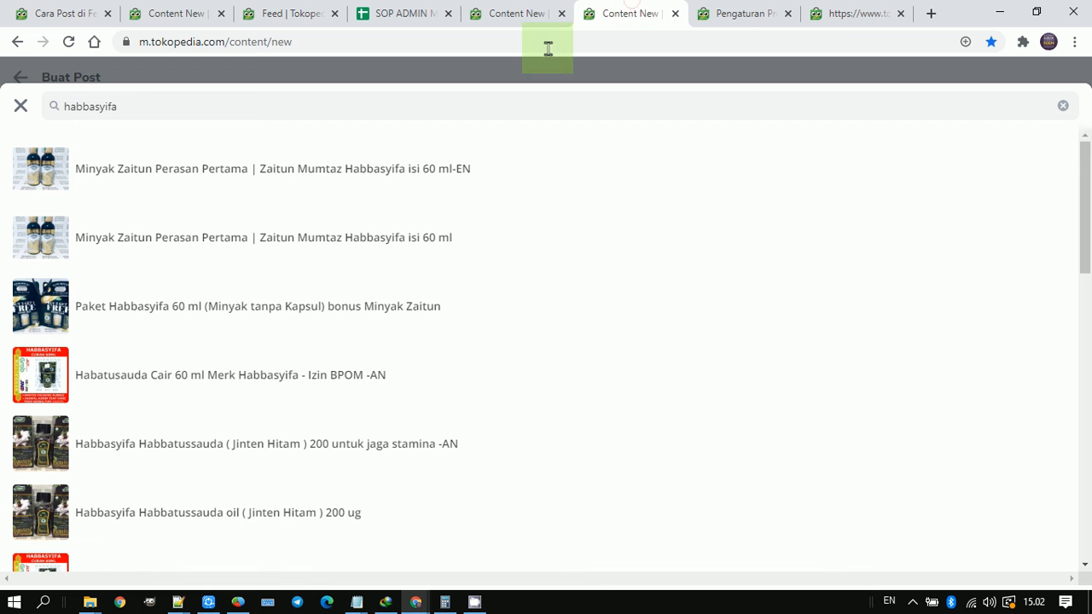
pyautogui.scroll(-1, 296, 480)
pyautogui.scroll(-2, 297, 479)
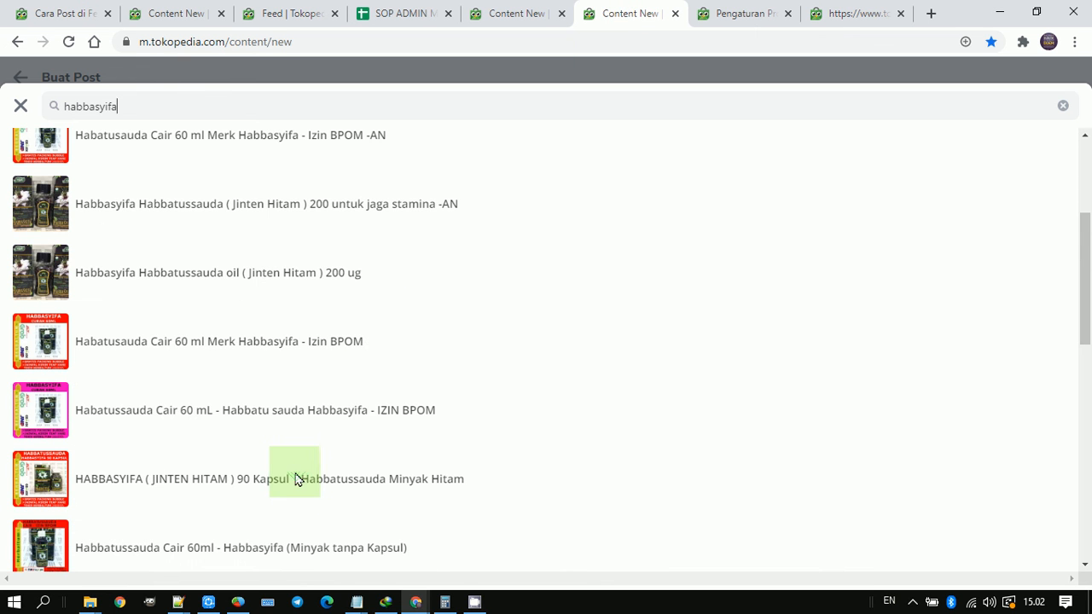
pyautogui.scroll(-6, 293, 474)
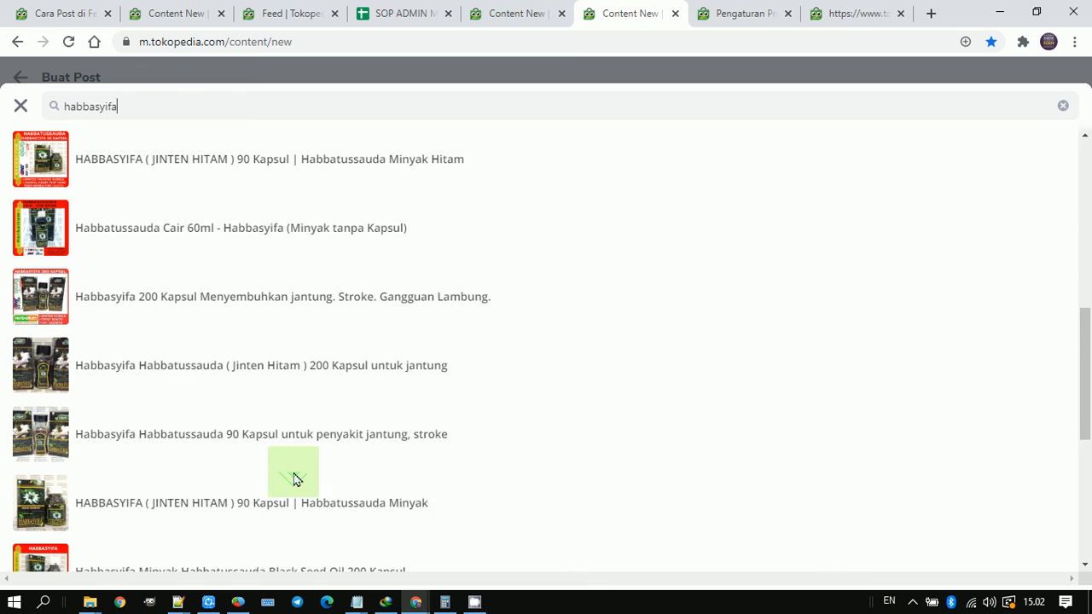
pyautogui.scroll(-3, 291, 477)
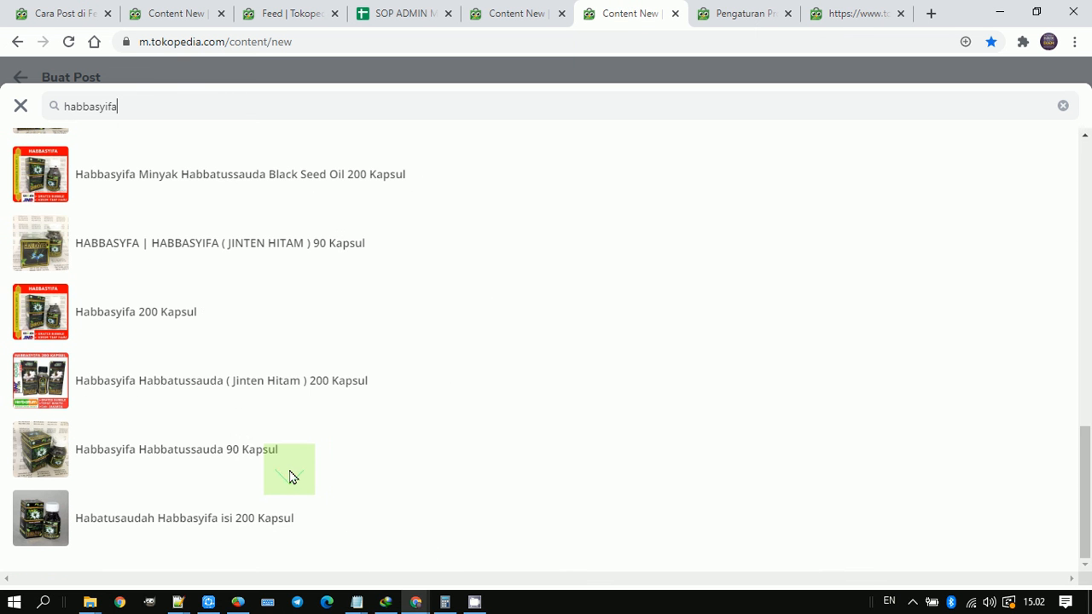
pyautogui.scroll(6, 294, 477)
pyautogui.scroll(-6, 293, 477)
pyautogui.scroll(15, 290, 474)
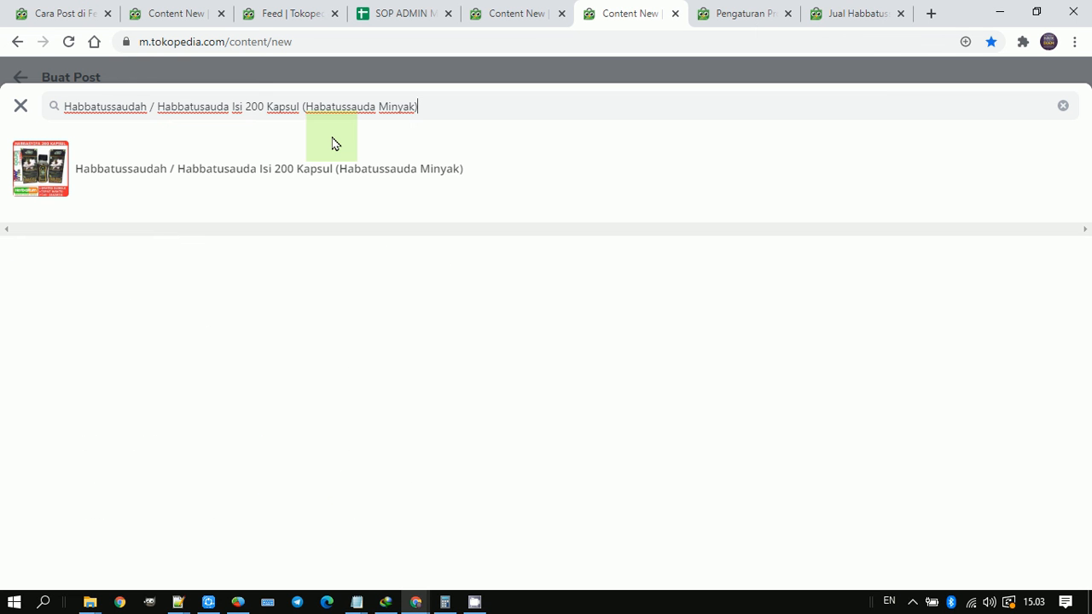
pyautogui.click(111, 172)
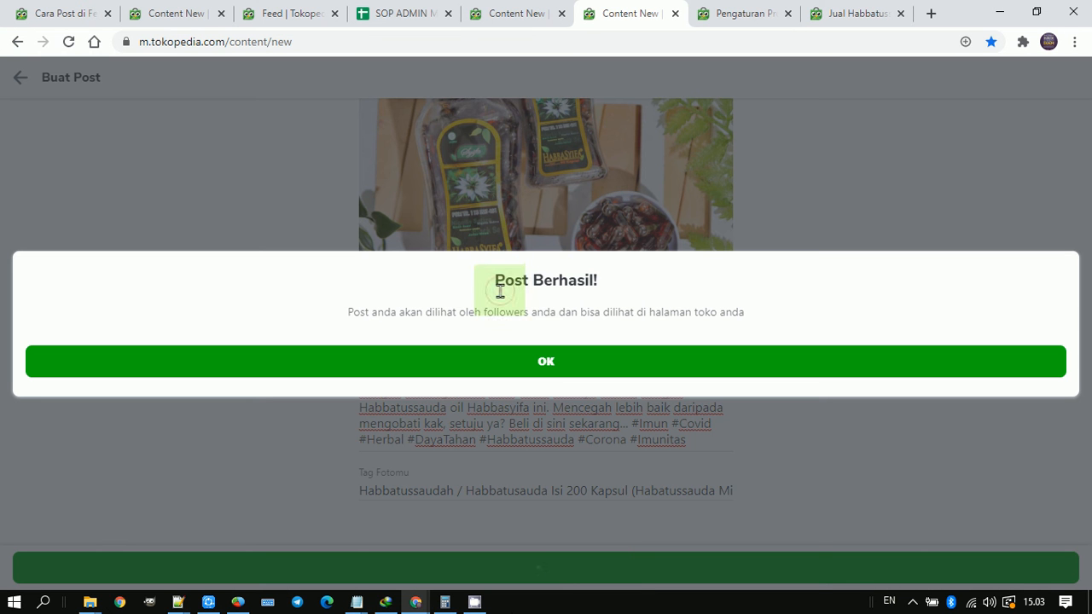
# Step: Highlight the heading of the publishing confirmation and close the dialog
pyautogui.doubleClick(500, 291)
pyautogui.click(511, 283)
pyautogui.tripleClick(510, 283)
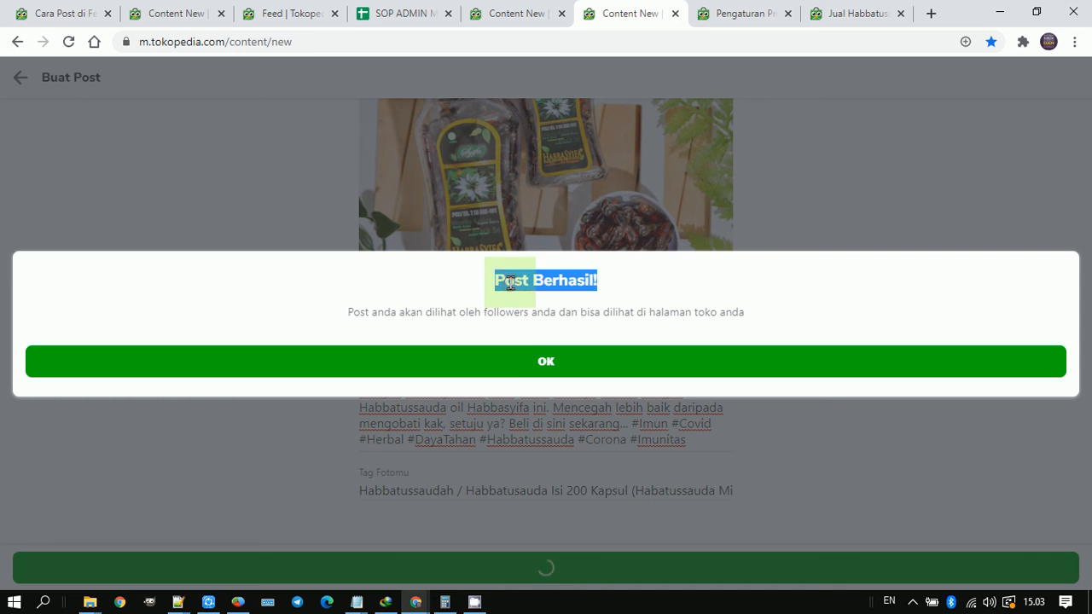
pyautogui.click(512, 364)
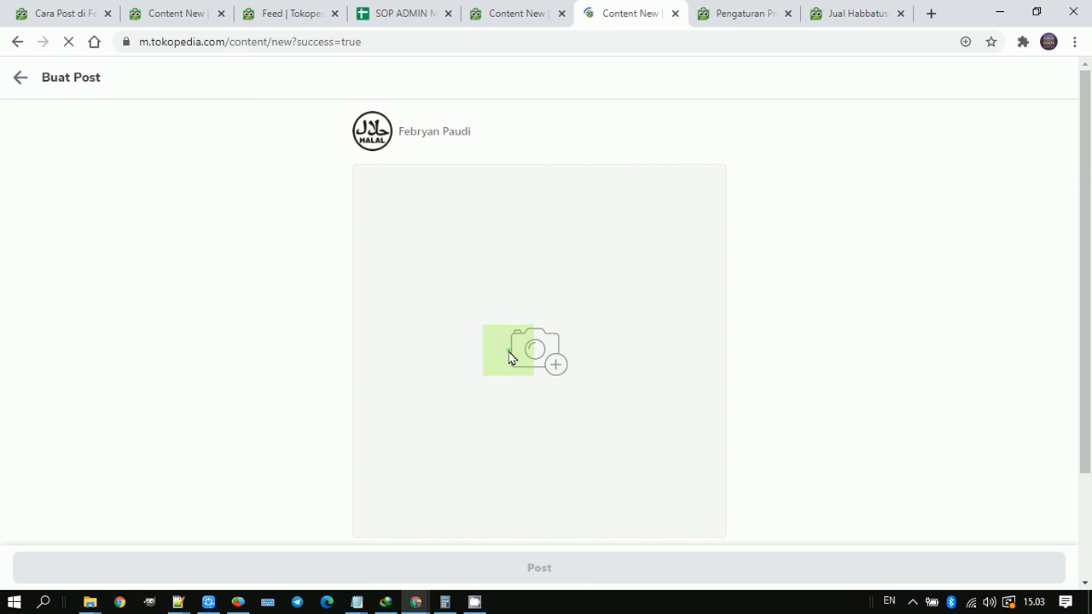
# Step: Switch to the Tokopedia Feed updates and refresh them to check for the new post
pyautogui.click(318, 9)
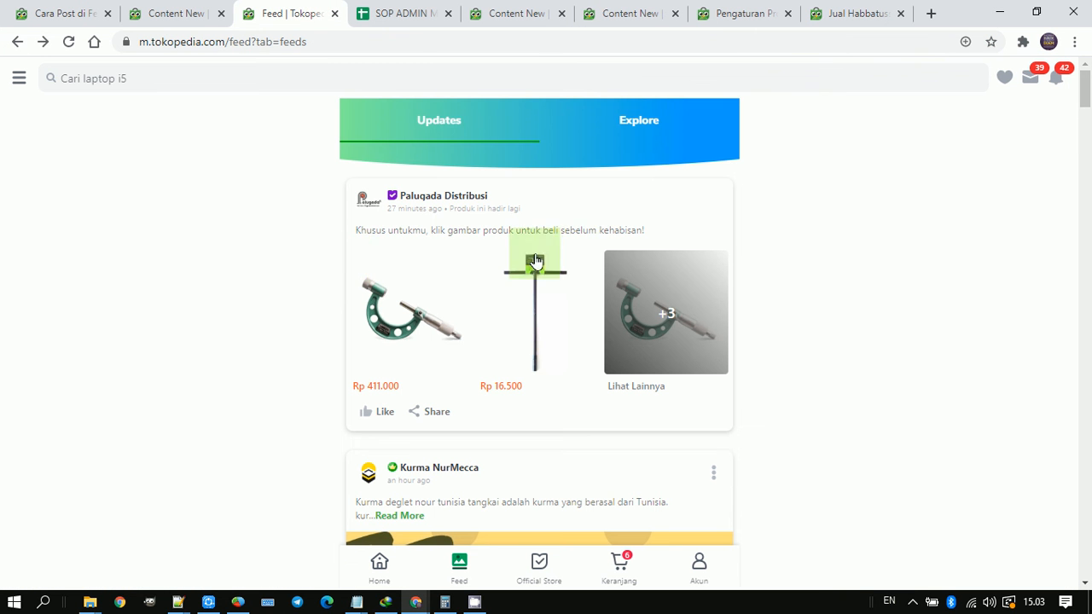
pyautogui.scroll(-6, 512, 265)
pyautogui.scroll(8, 461, 288)
pyautogui.press('F5')
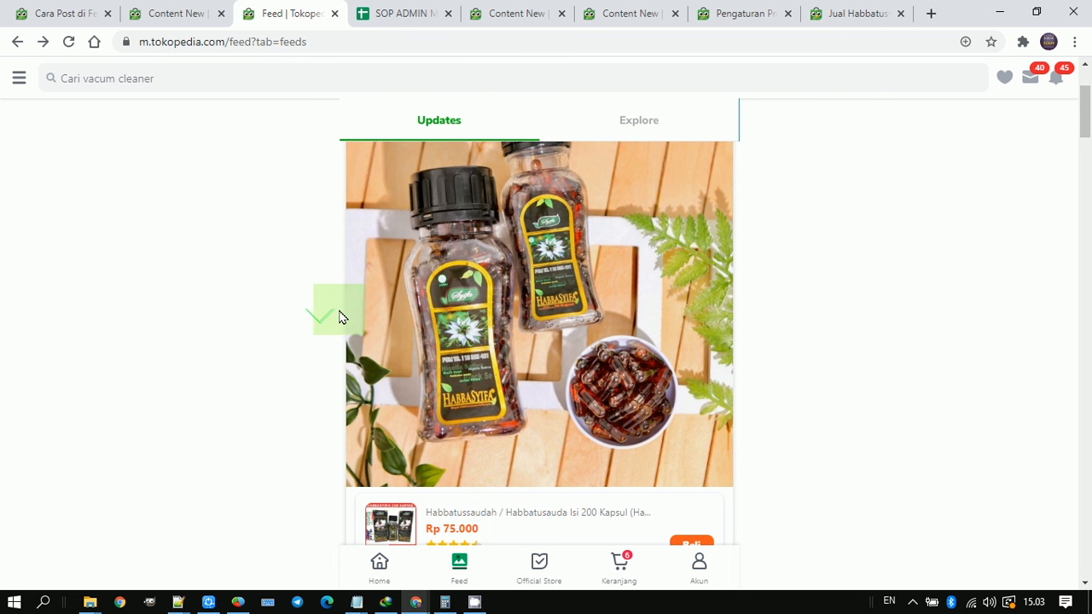
# Step: Look over the new post in the feed, open its full detail through Read More, and return to the feed
pyautogui.scroll(-1, 342, 316)
pyautogui.scroll(1, 449, 319)
pyautogui.click(433, 248)
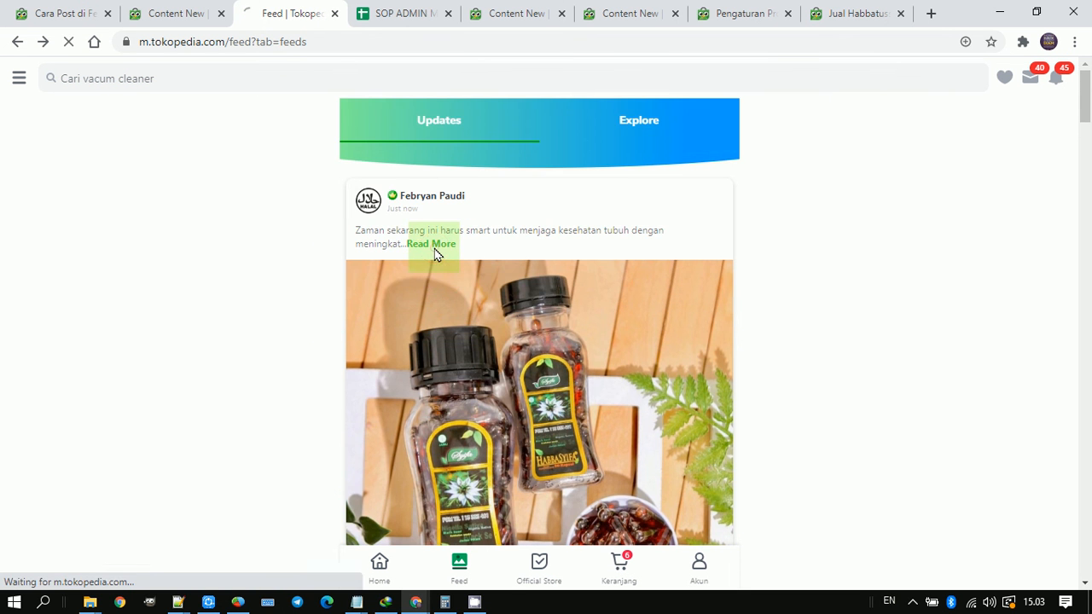
pyautogui.scroll(-5, 270, 216)
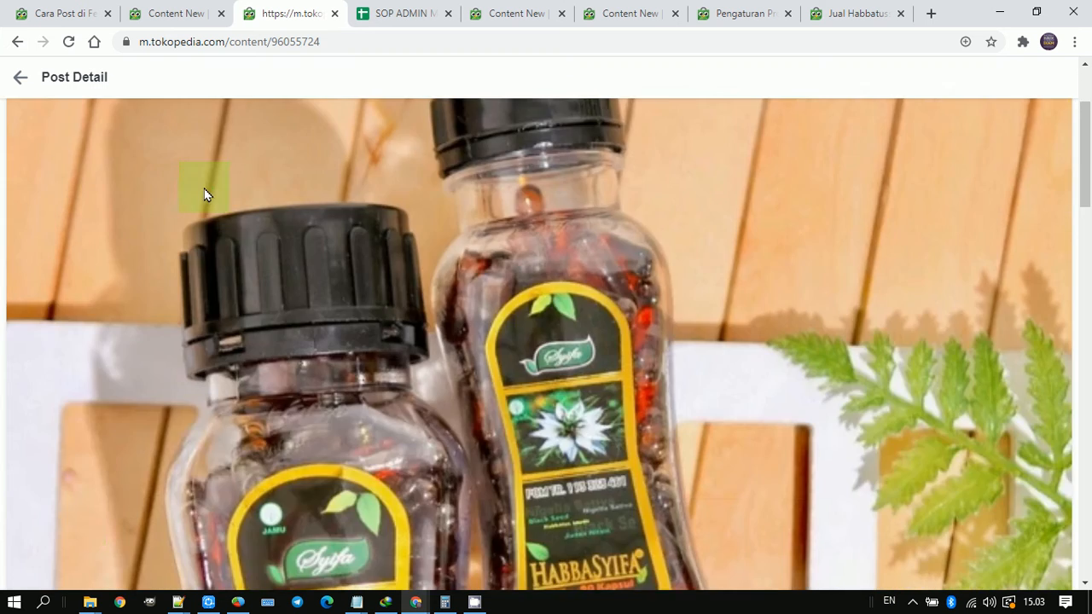
pyautogui.click(7, 45)
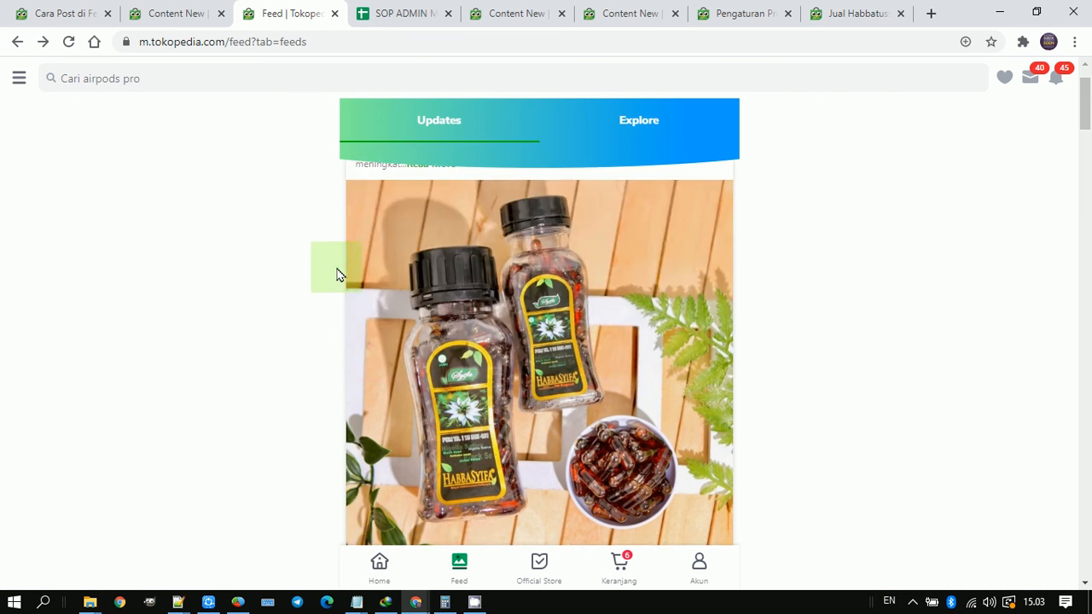
# Step: Review the published post in the feed, from its caption and photo down to the tagged product and the like, comment and share options
pyautogui.scroll(-3, 336, 273)
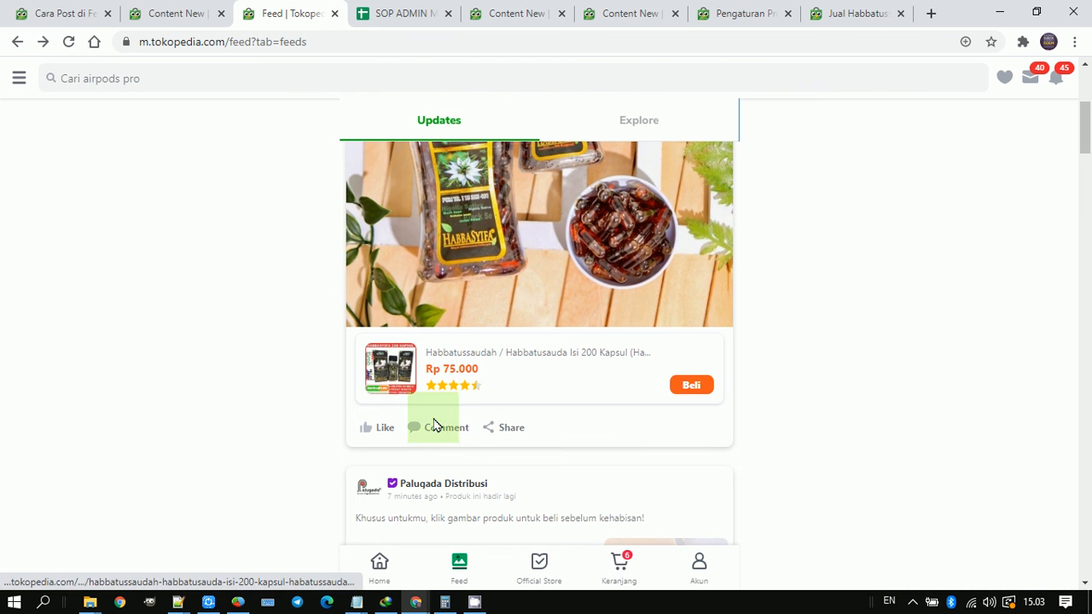
pyautogui.scroll(1, 316, 309)
pyautogui.scroll(3, 316, 309)
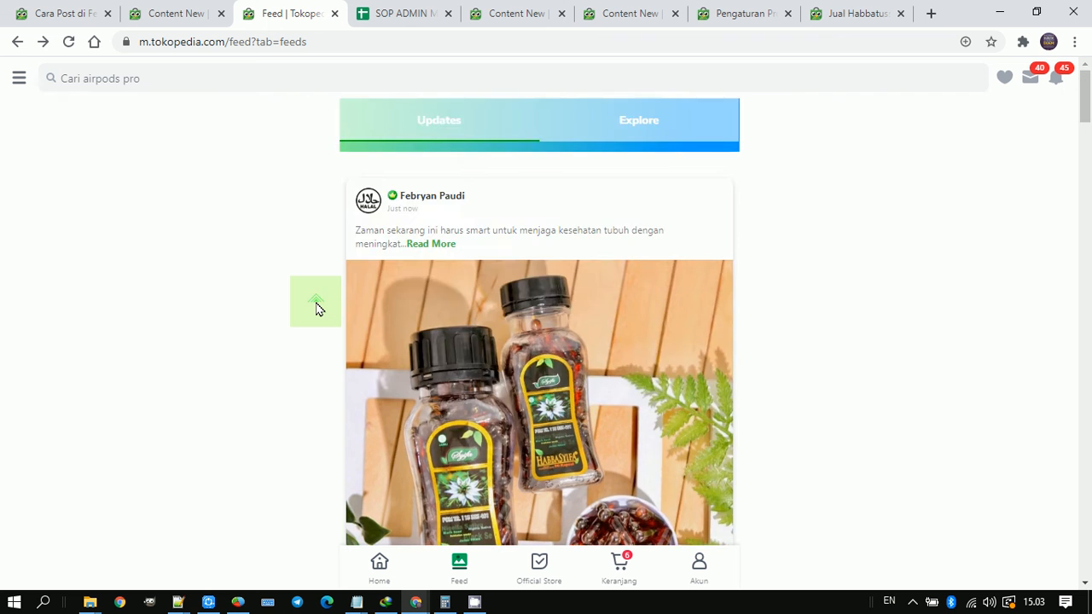
pyautogui.scroll(-4, 316, 309)
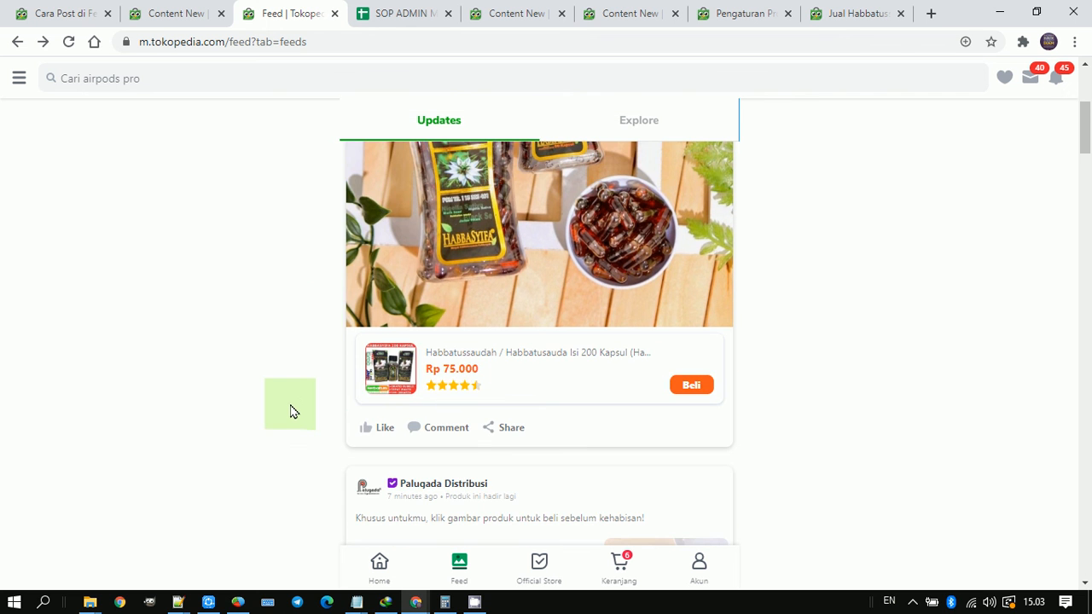
pyautogui.scroll(4, 299, 413)
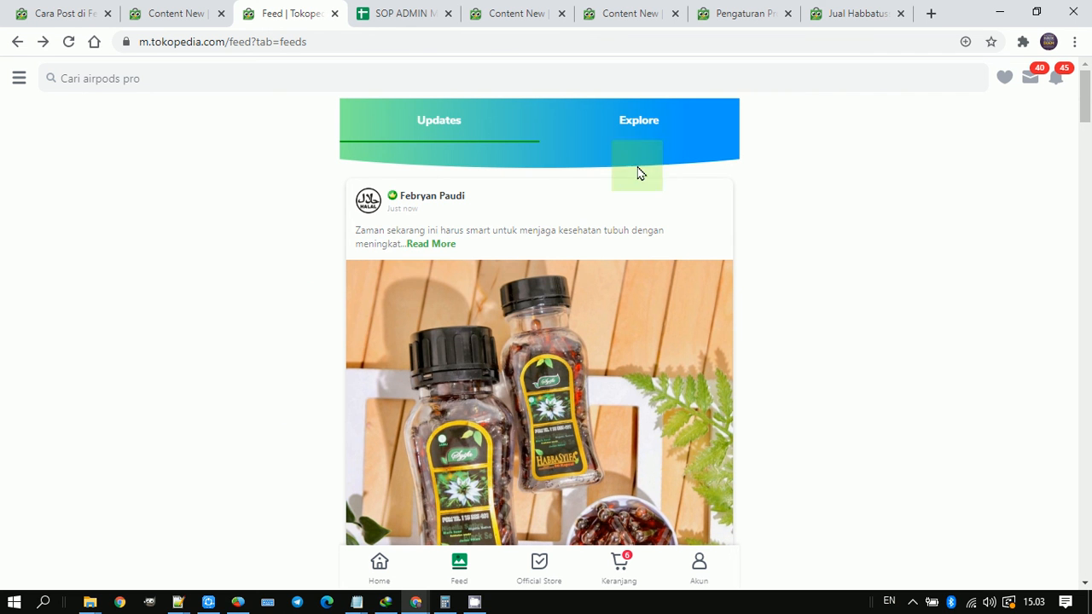